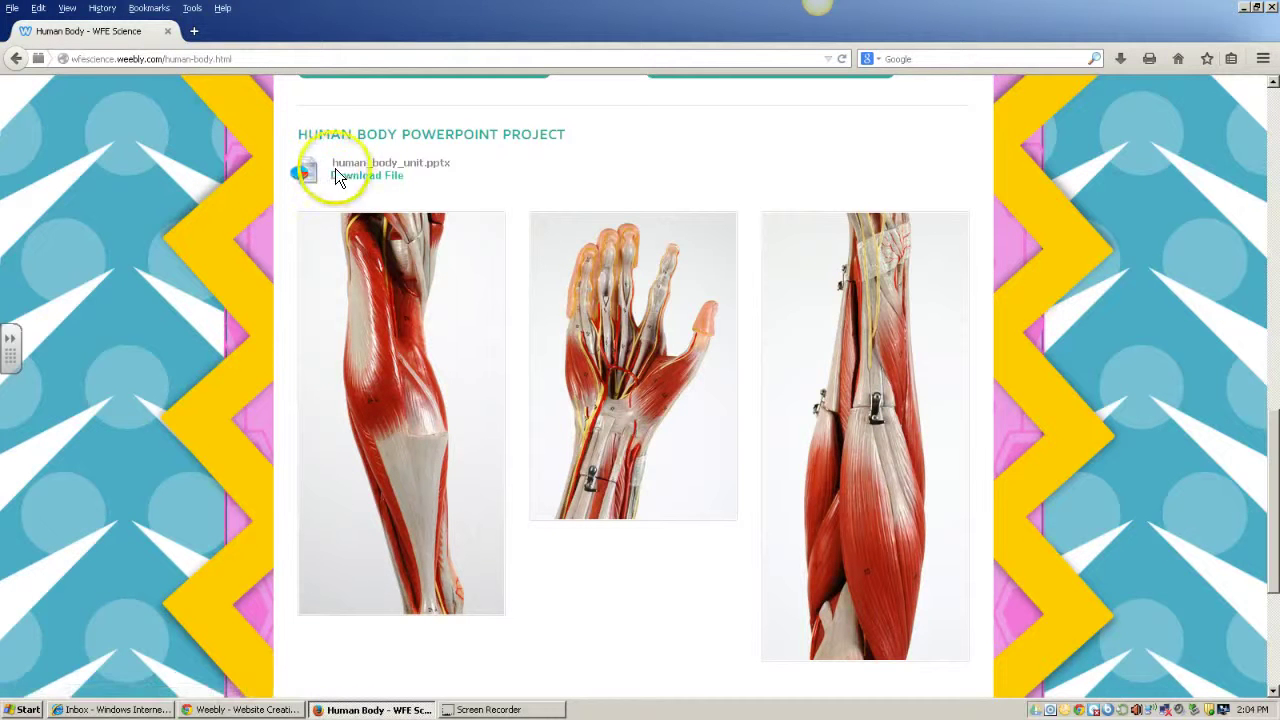
Download human_body_unit.pptx from the project page and open it in PowerPoint.
left_click(356, 182)
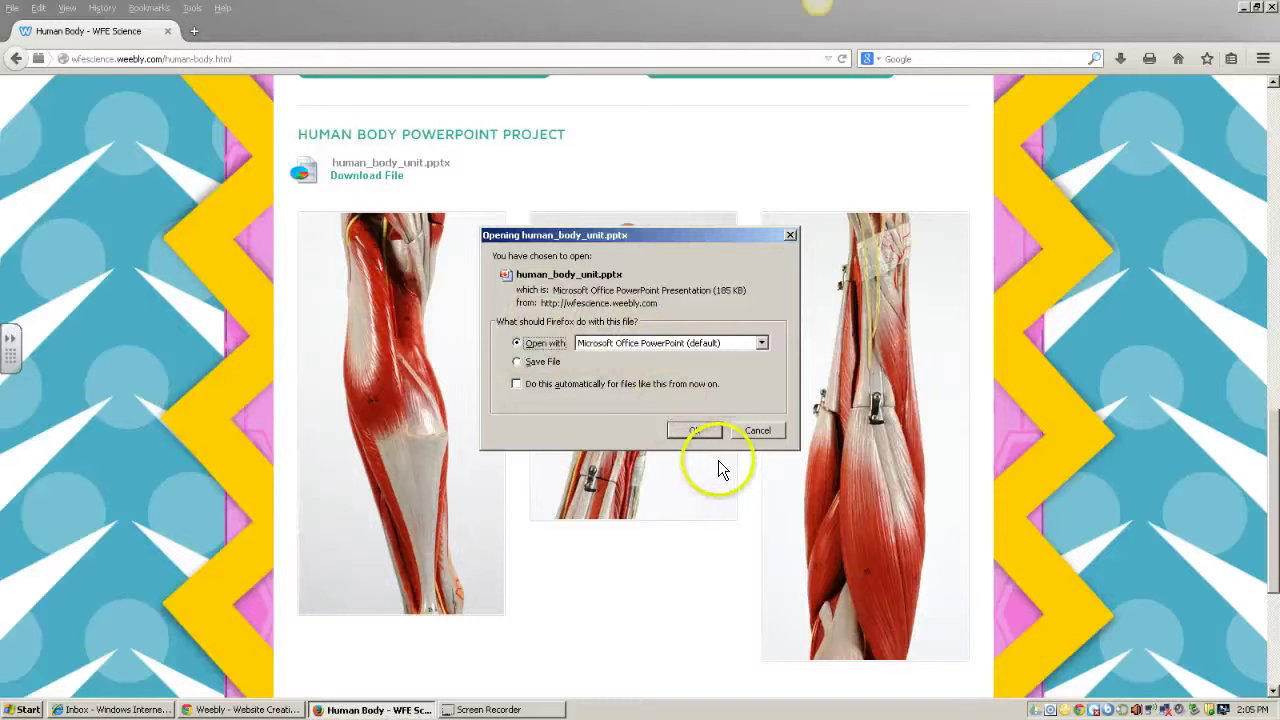
left_click(688, 432)
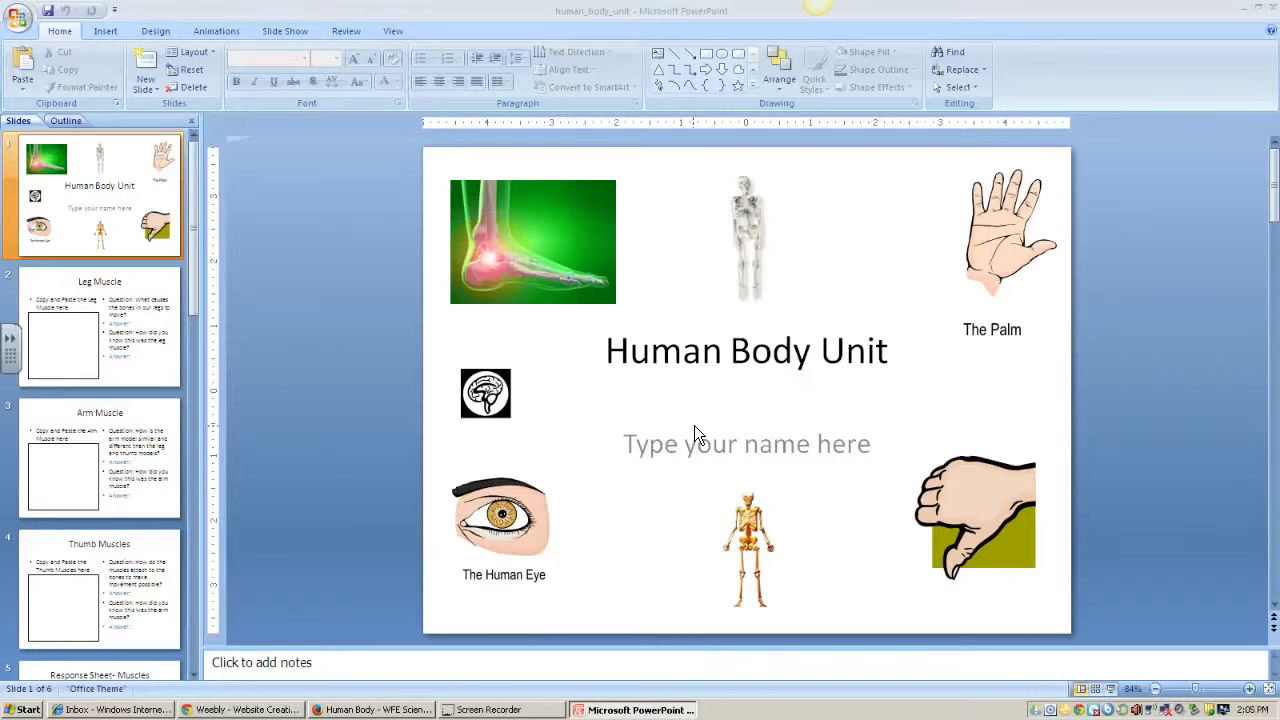
Select the 'Type your name here' text on slide 1 and type the teacher's name over it.
left_click(723, 444)
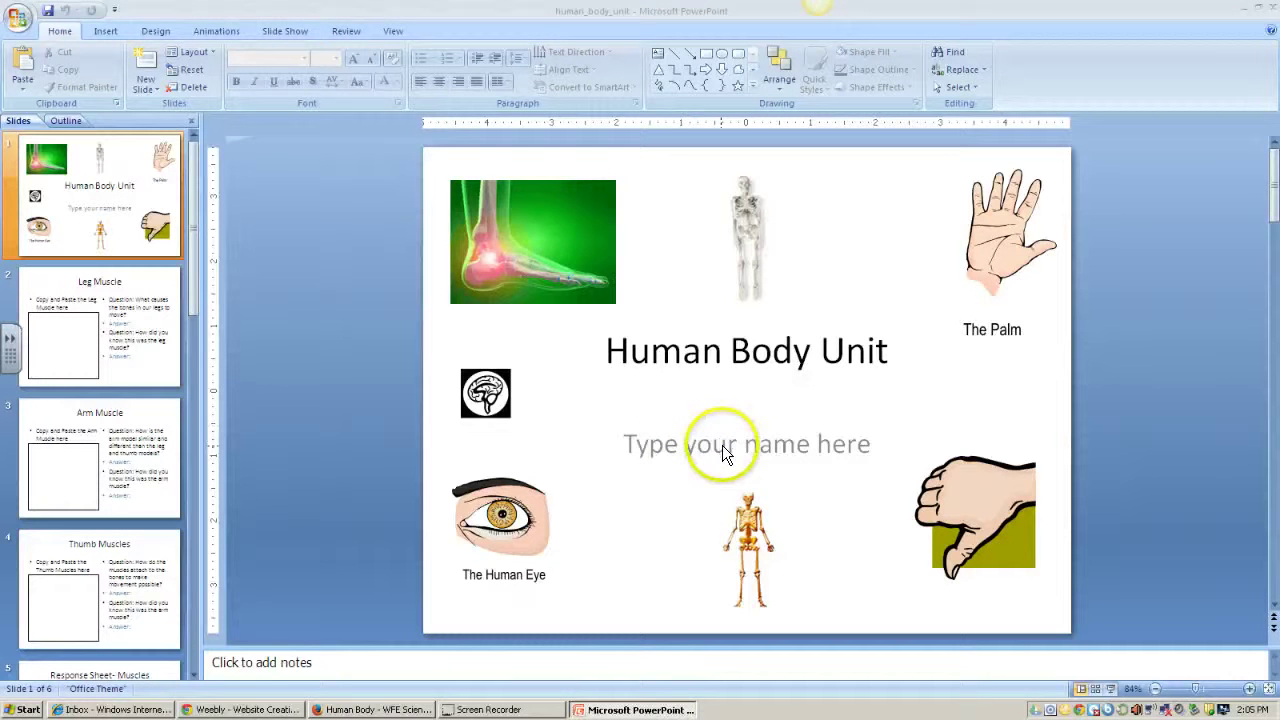
left_click(776, 449)
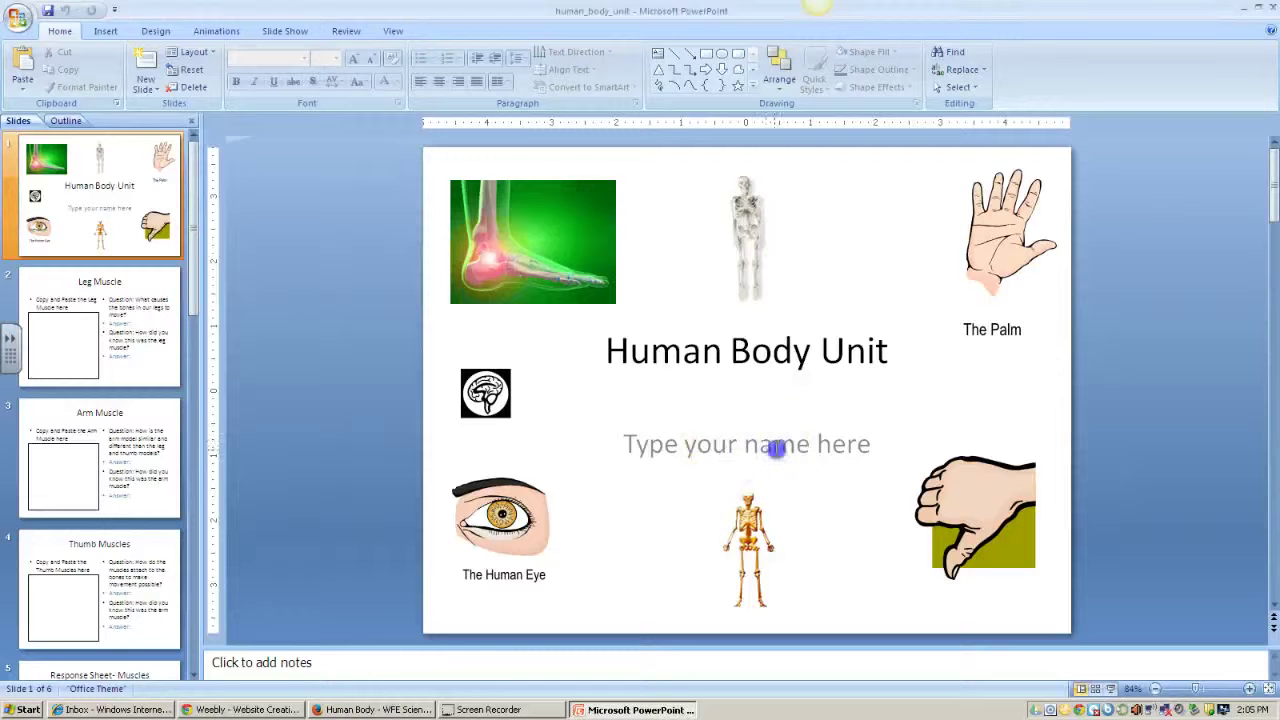
left_click_drag(870, 444, 652, 449)
type("M")
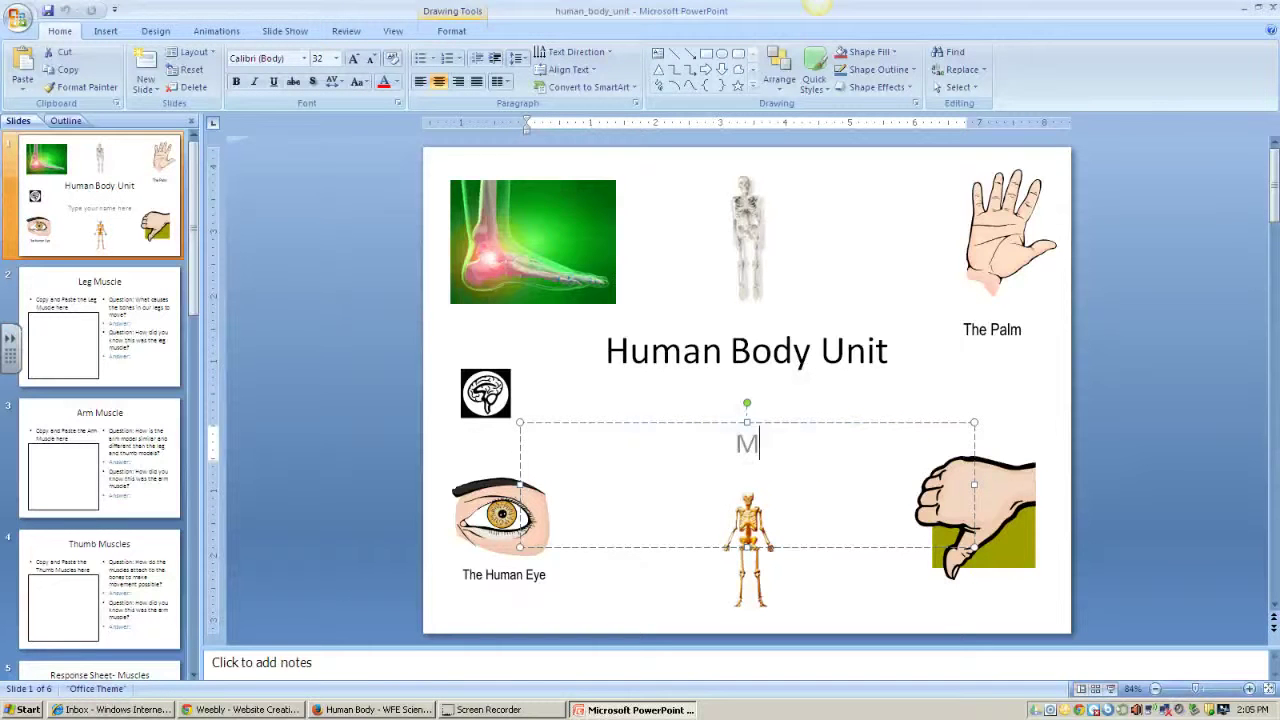
type("rs. Washburn")
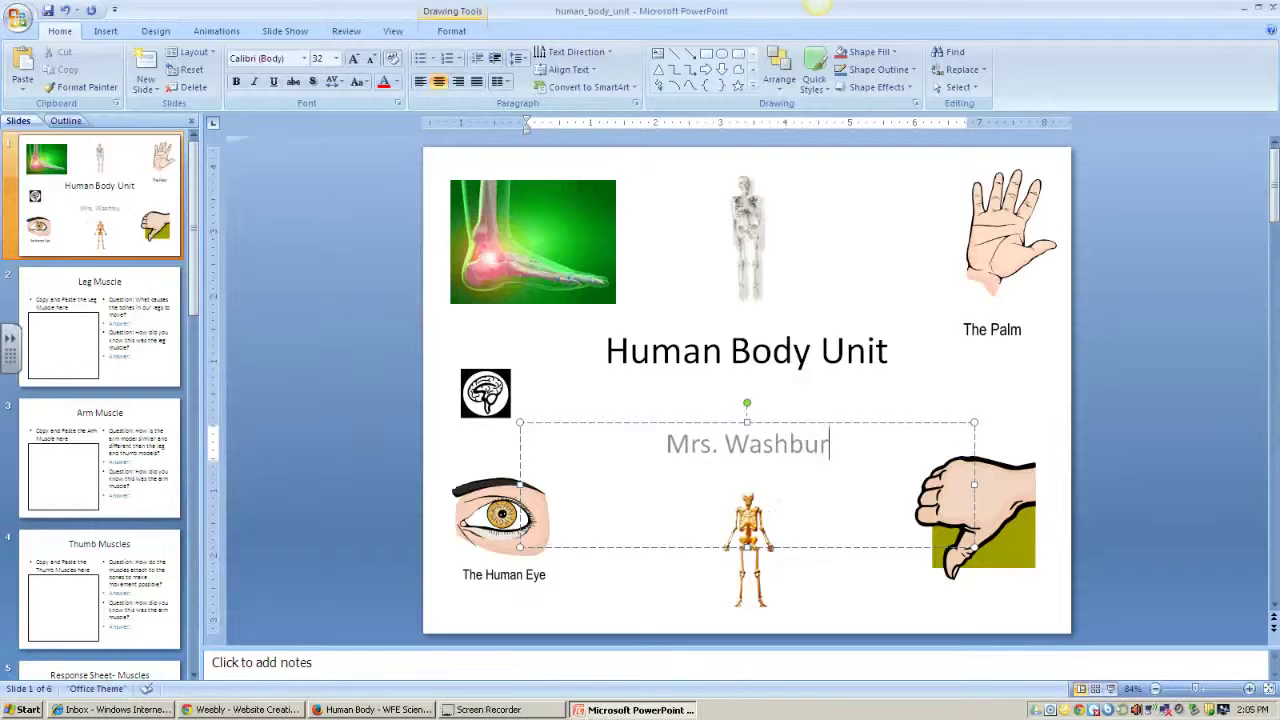
Show slide 2, Leg Muscle, then return to the Human Body page in Firefox.
left_click(62, 338)
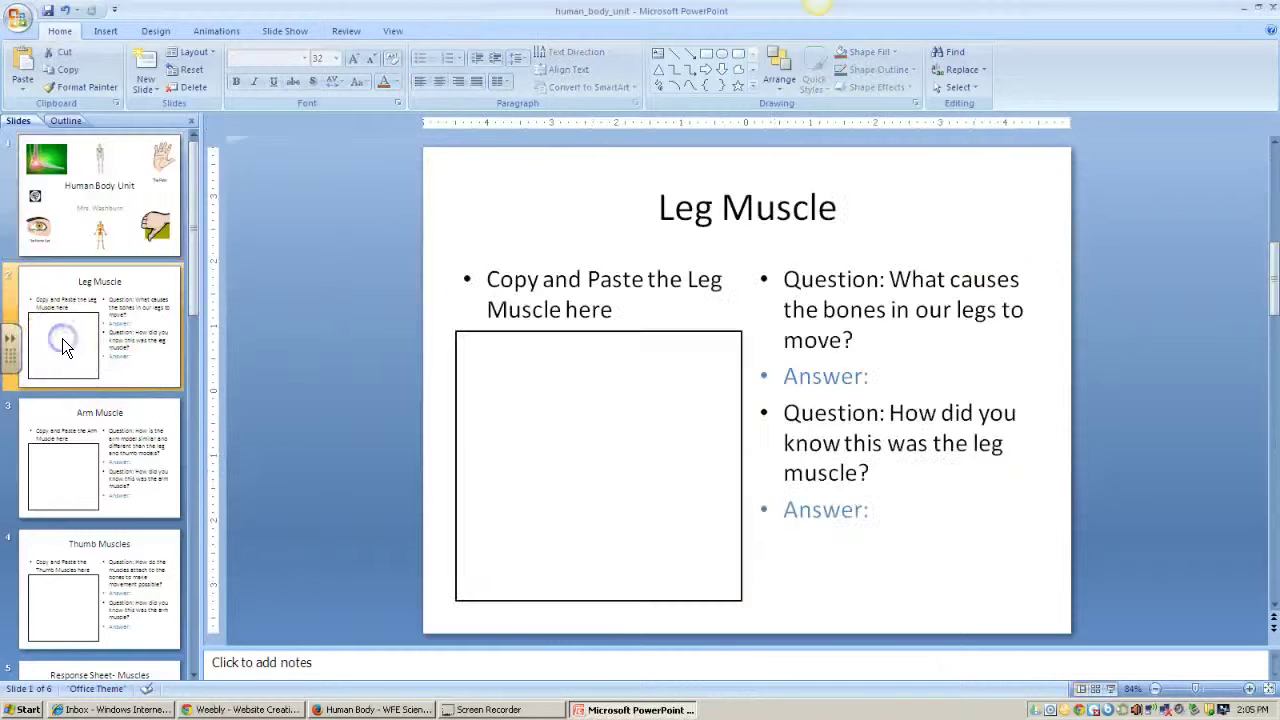
left_click(88, 278)
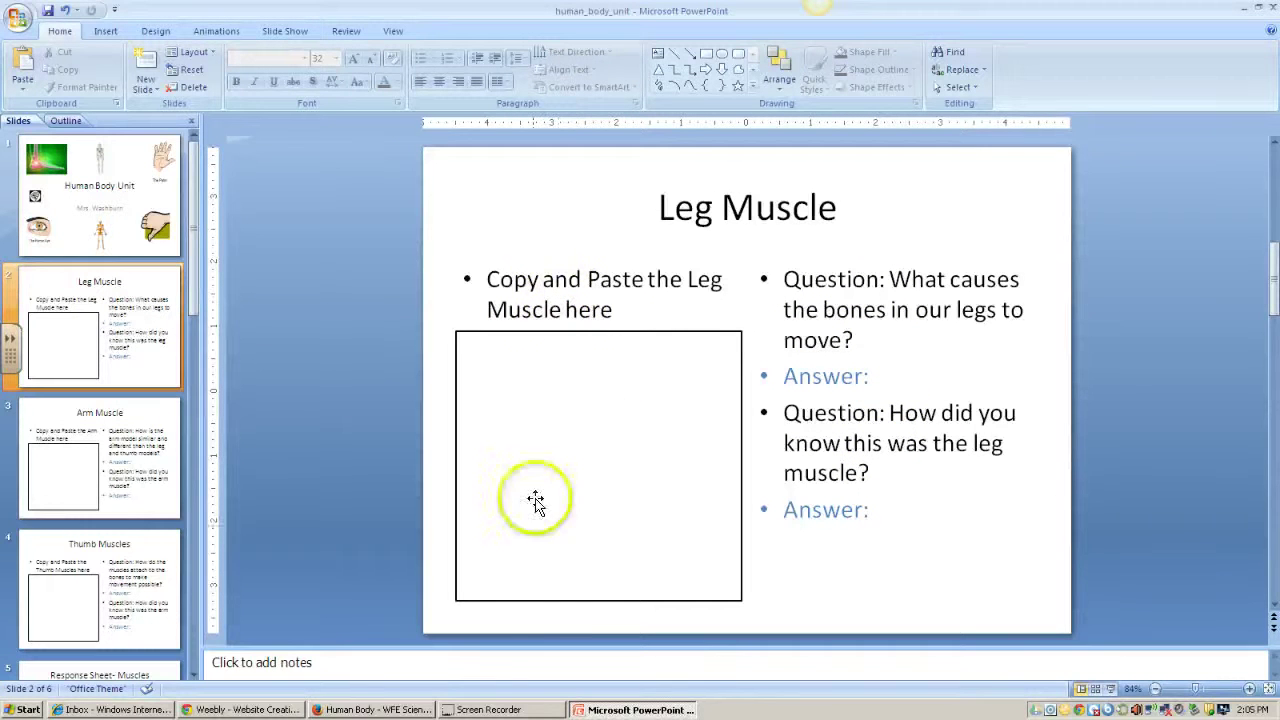
left_click(370, 710)
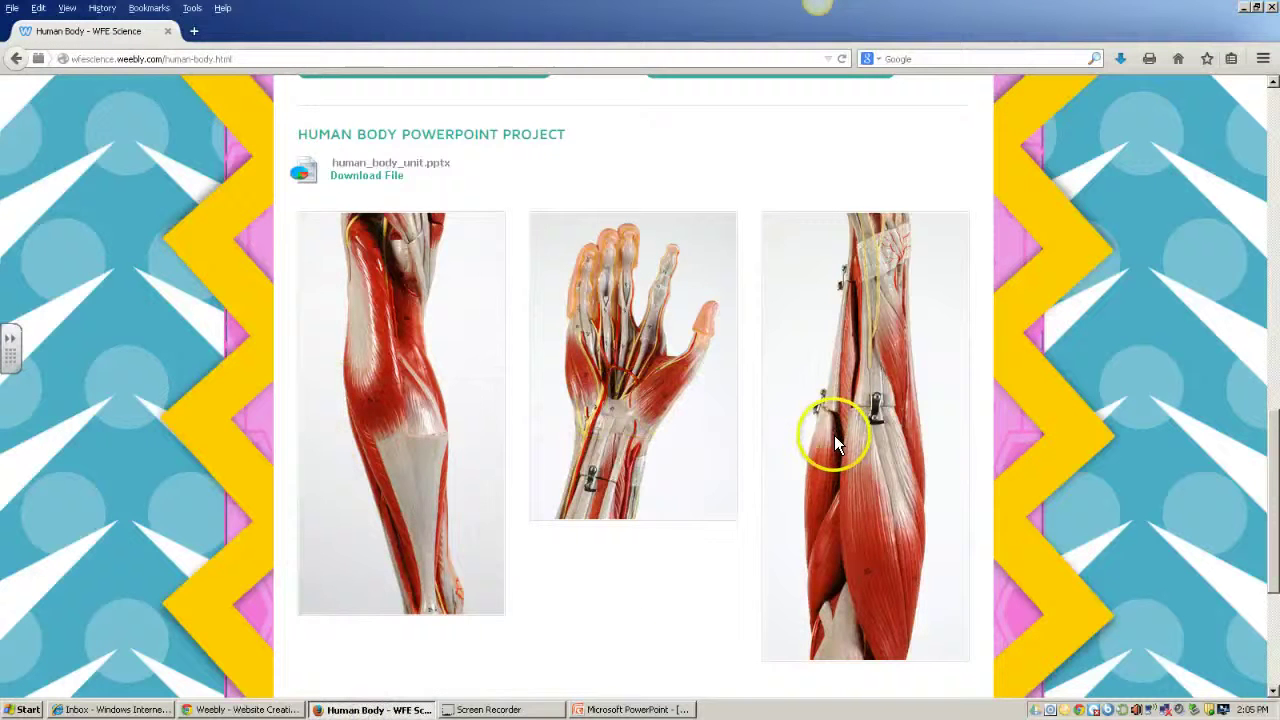
Copy the leg muscle photo from the web page and switch back to PowerPoint.
scroll(833, 435, "down", 2)
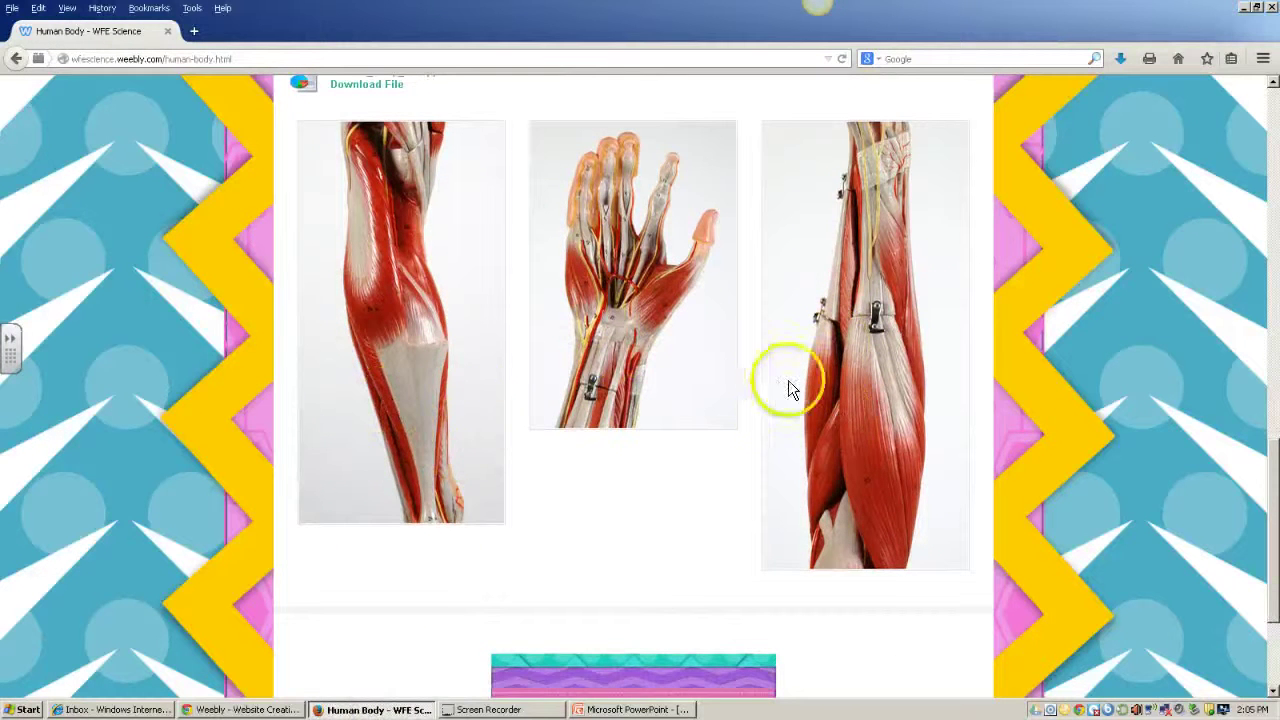
scroll(875, 390, "up", 2)
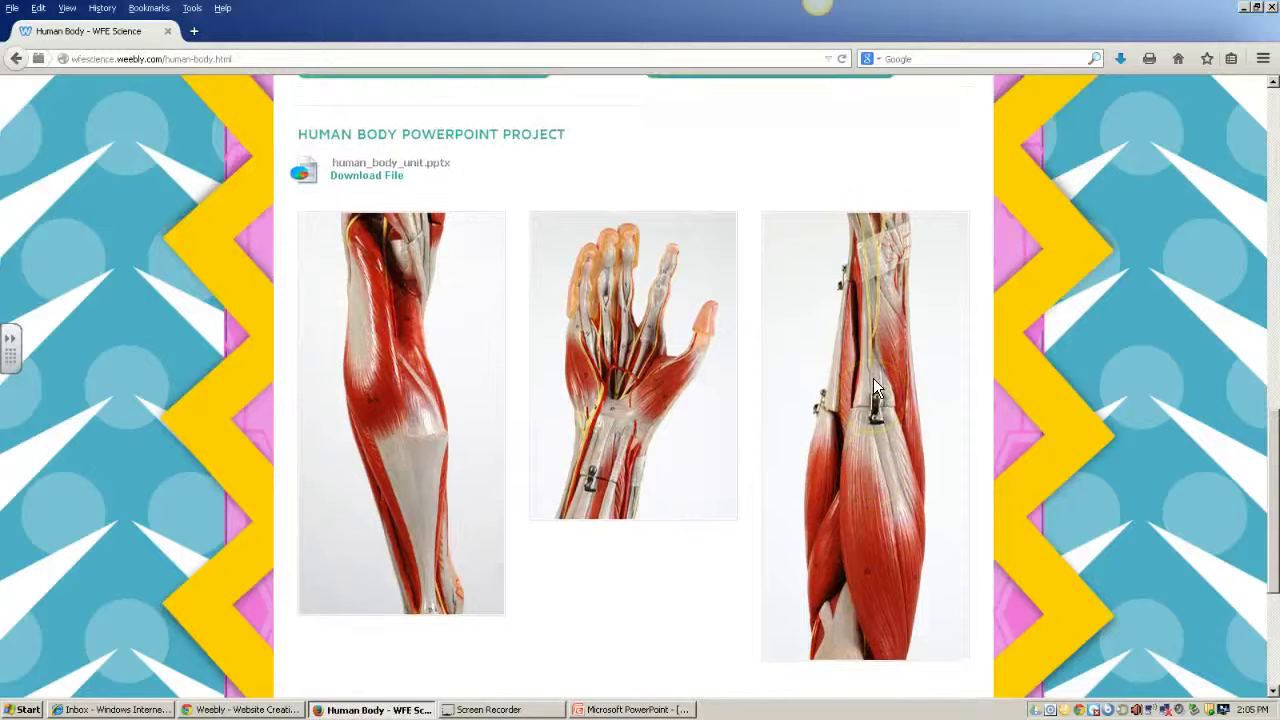
right_click(390, 418)
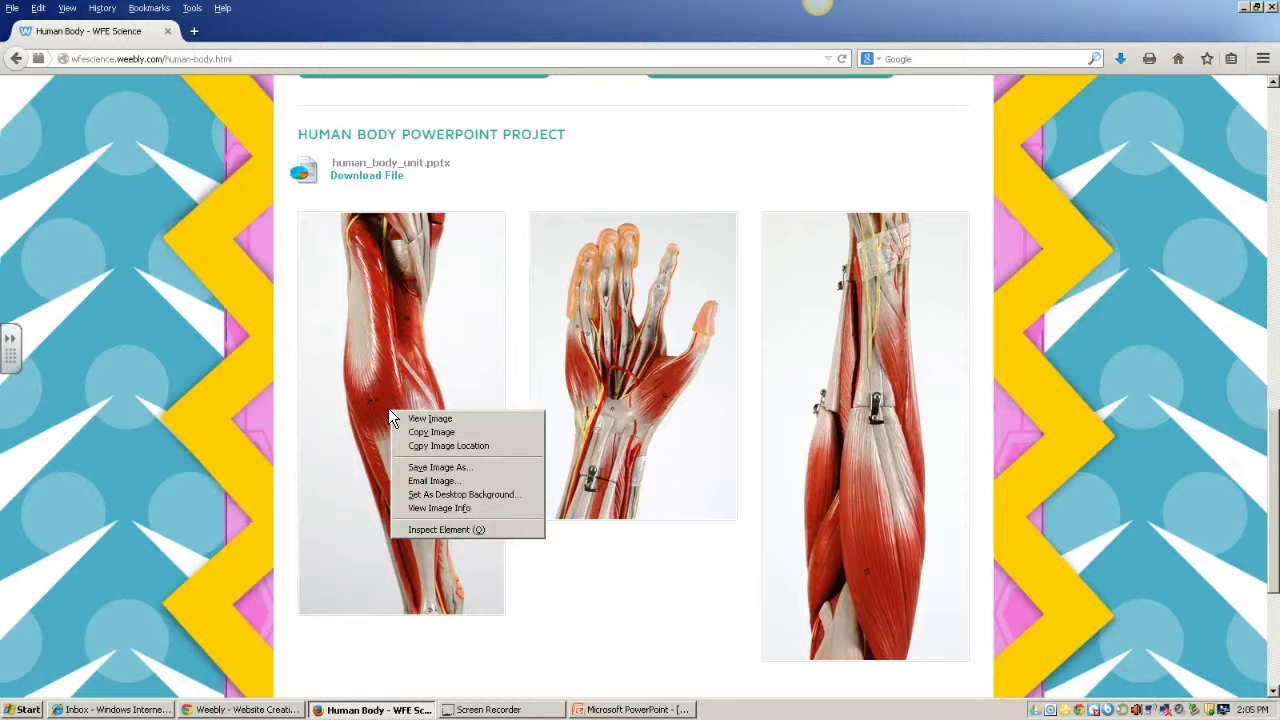
left_click(452, 432)
left_click(630, 710)
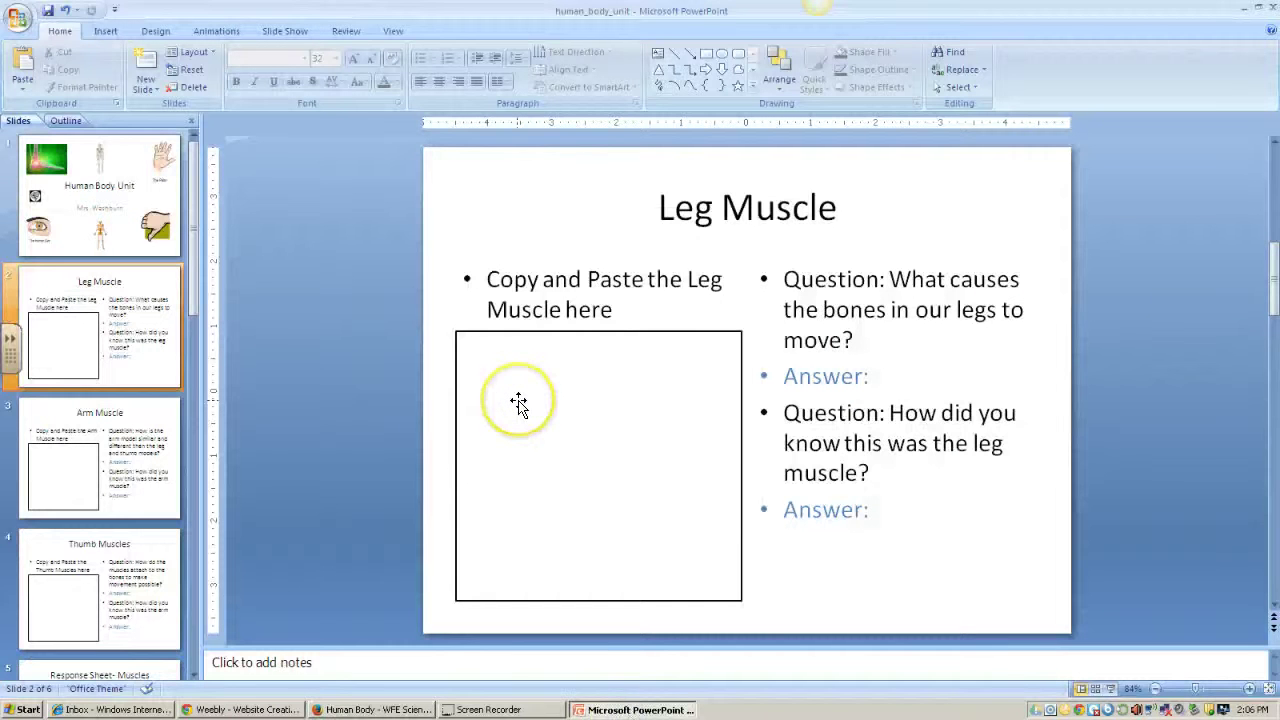
Paste the copied leg muscle photo into the empty box on slide 2 and select it.
right_click(518, 402)
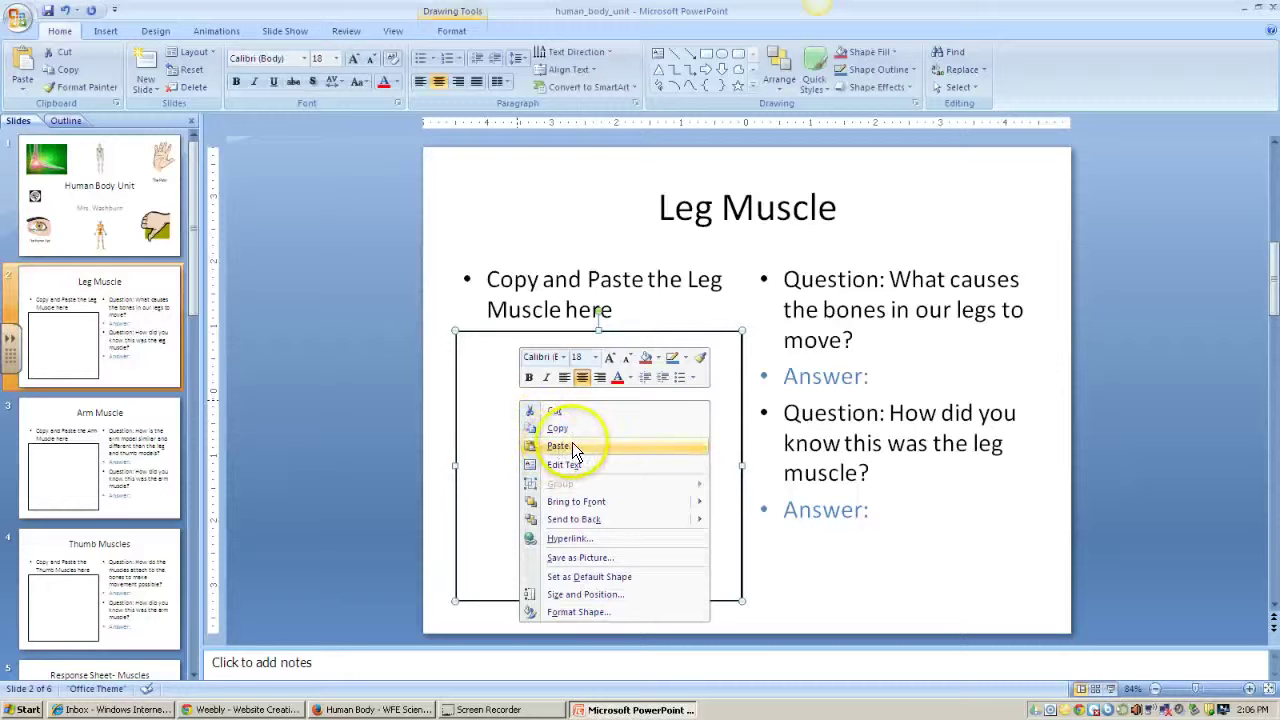
left_click(563, 447)
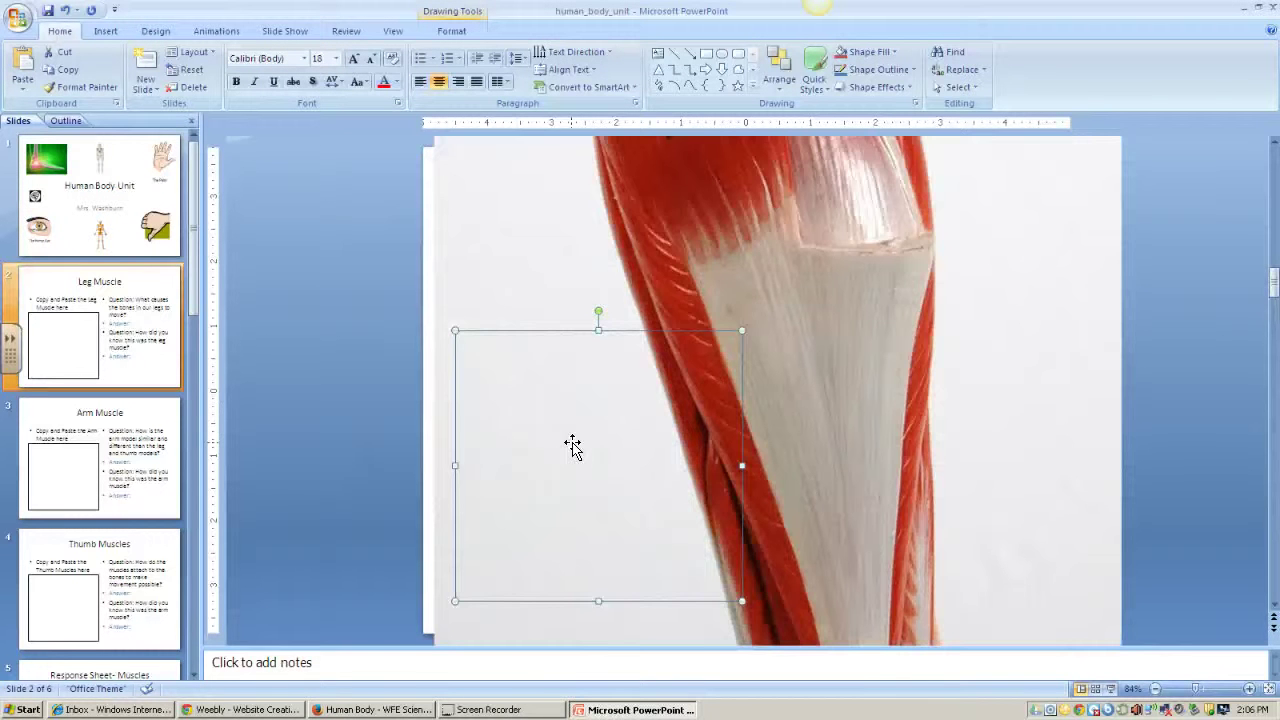
left_click(586, 443)
left_click(652, 243)
Drag and corner-resize the leg muscle photo until it fits inside the empty box on slide 2.
left_click_drag(652, 301, 640, 565)
left_click_drag(609, 196, 620, 557)
left_click(430, 190)
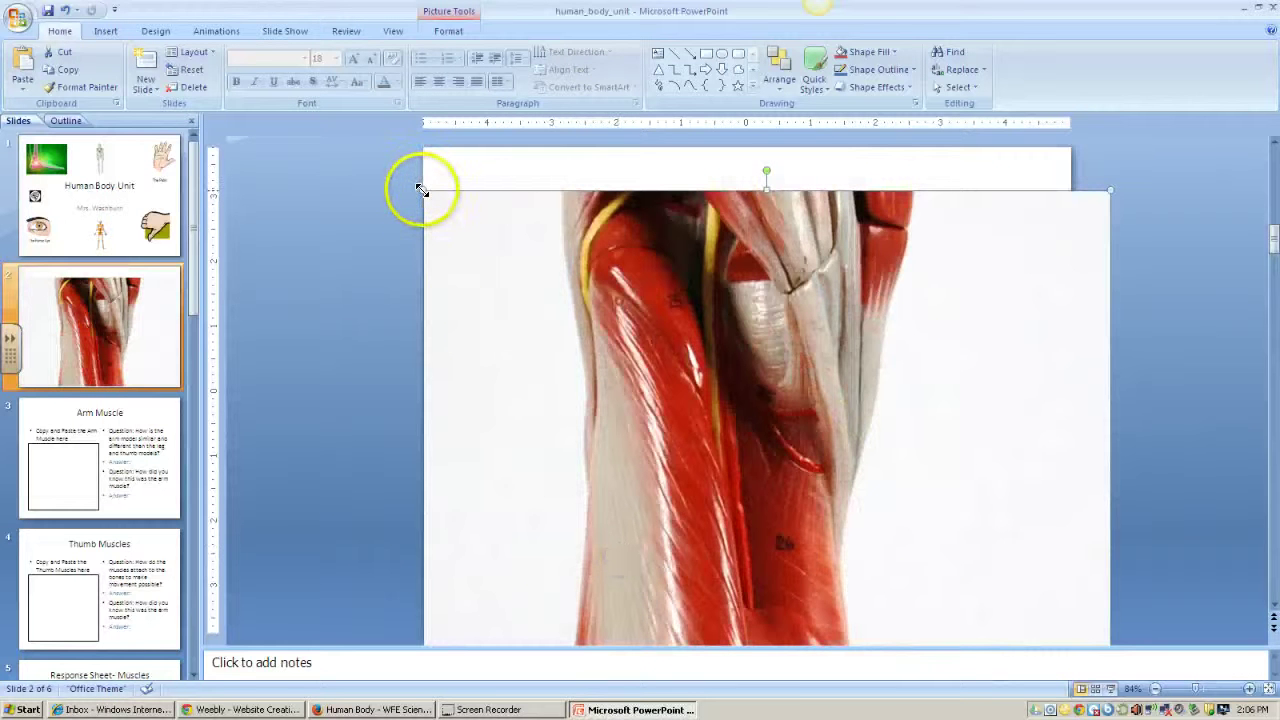
left_click_drag(423, 191, 716, 280)
left_click(489, 254)
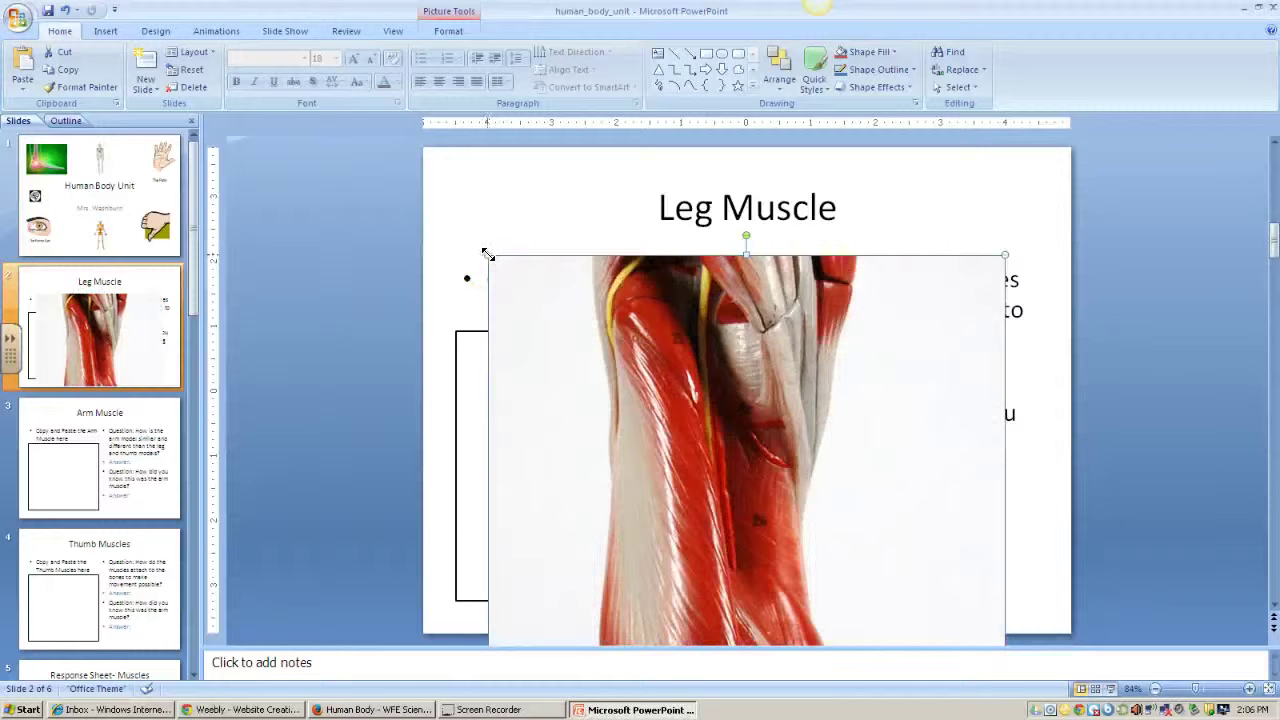
left_click_drag(488, 254, 610, 385)
left_click(477, 358)
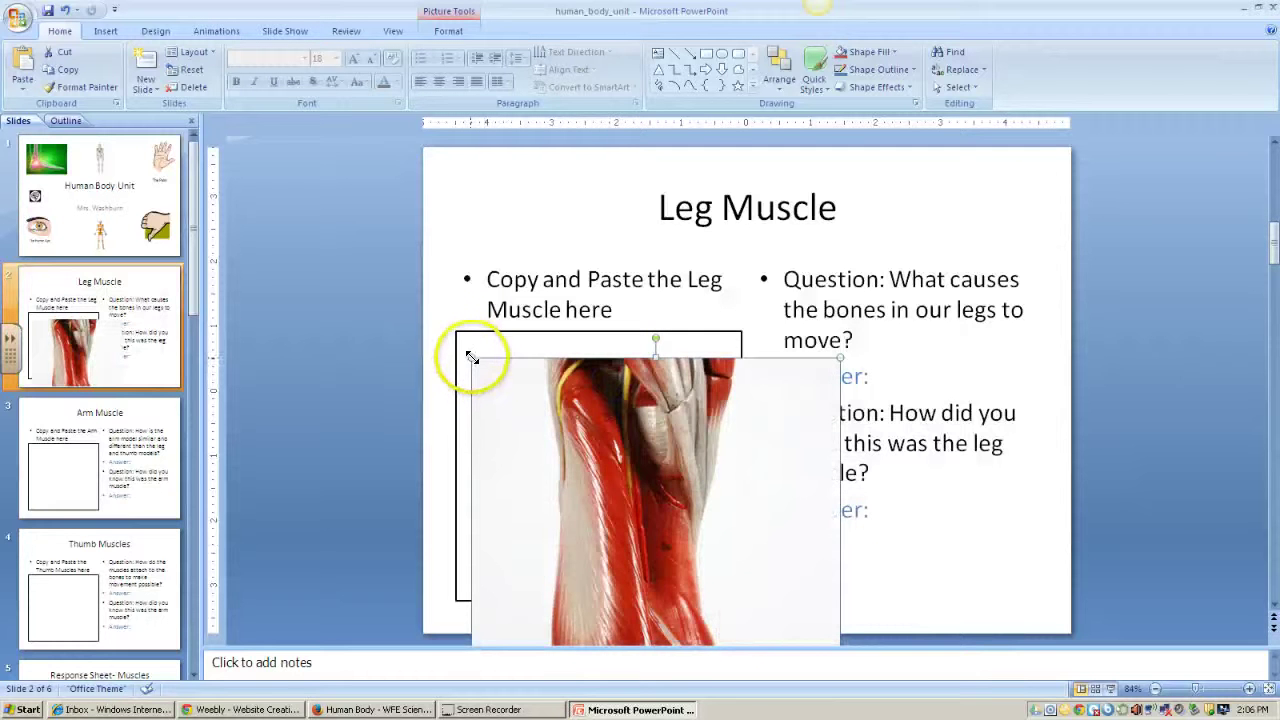
left_click_drag(615, 470, 586, 375)
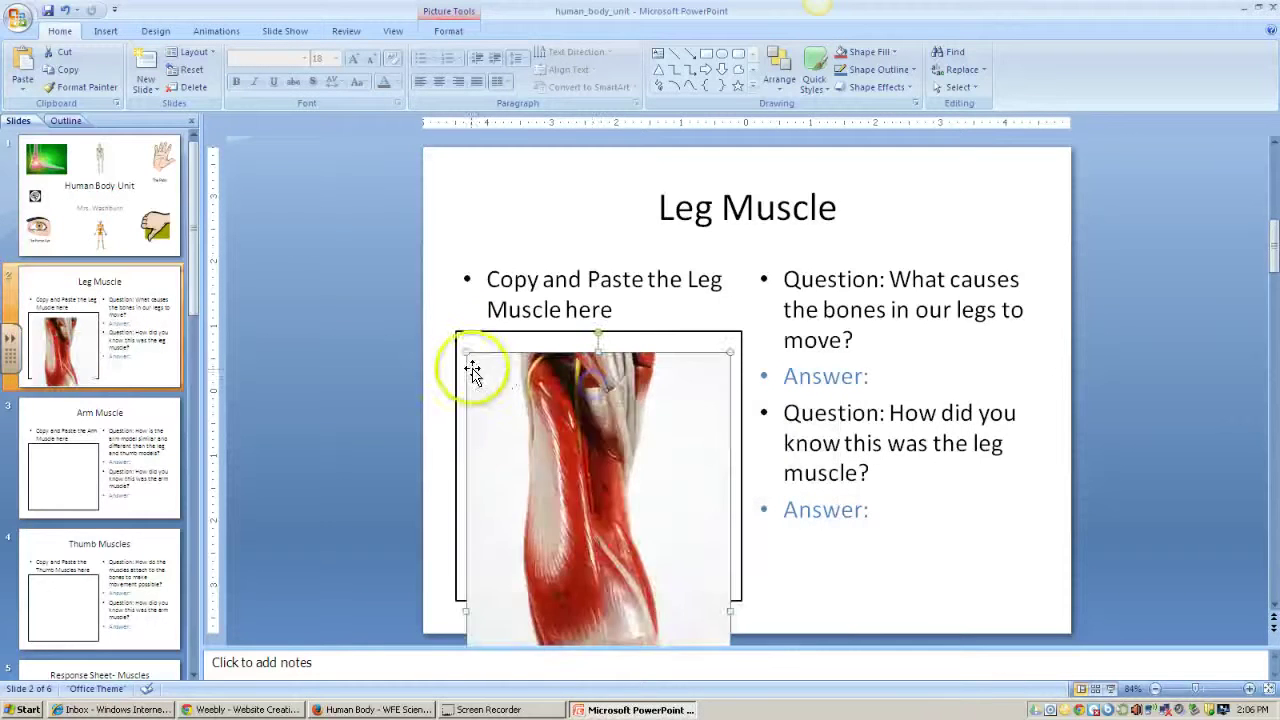
left_click_drag(591, 494, 566, 328)
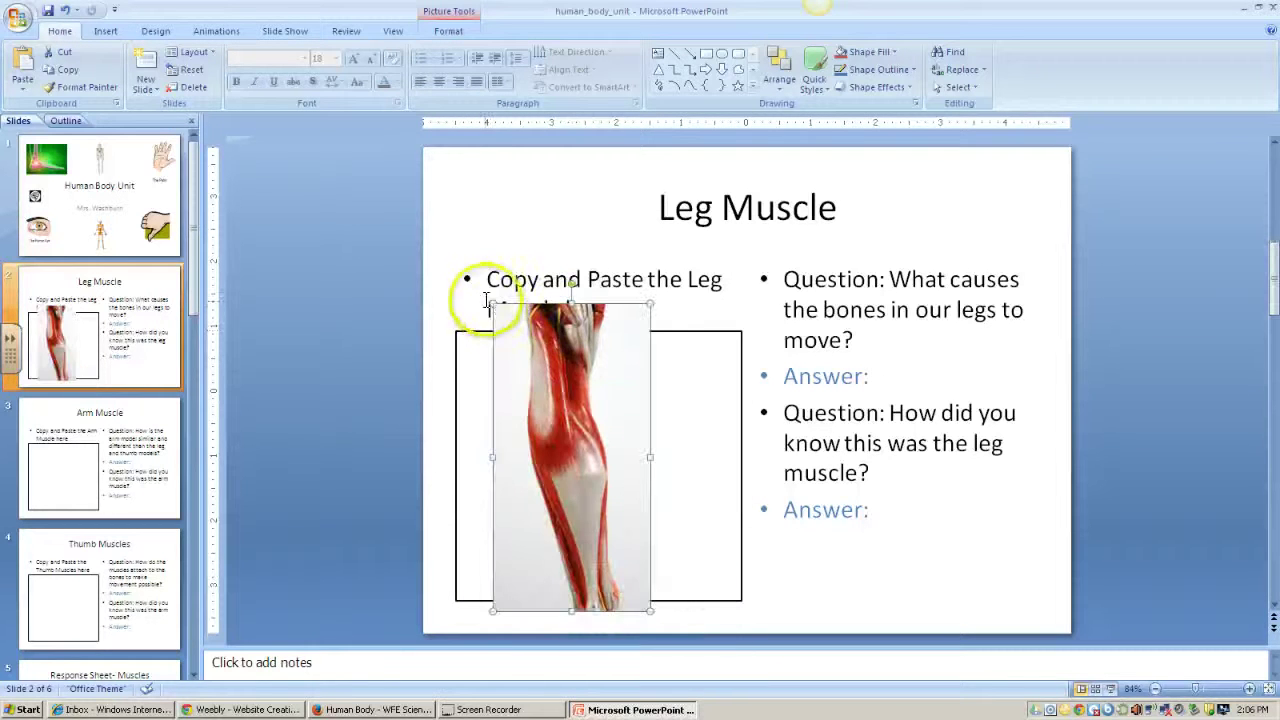
left_click_drag(493, 305, 557, 406)
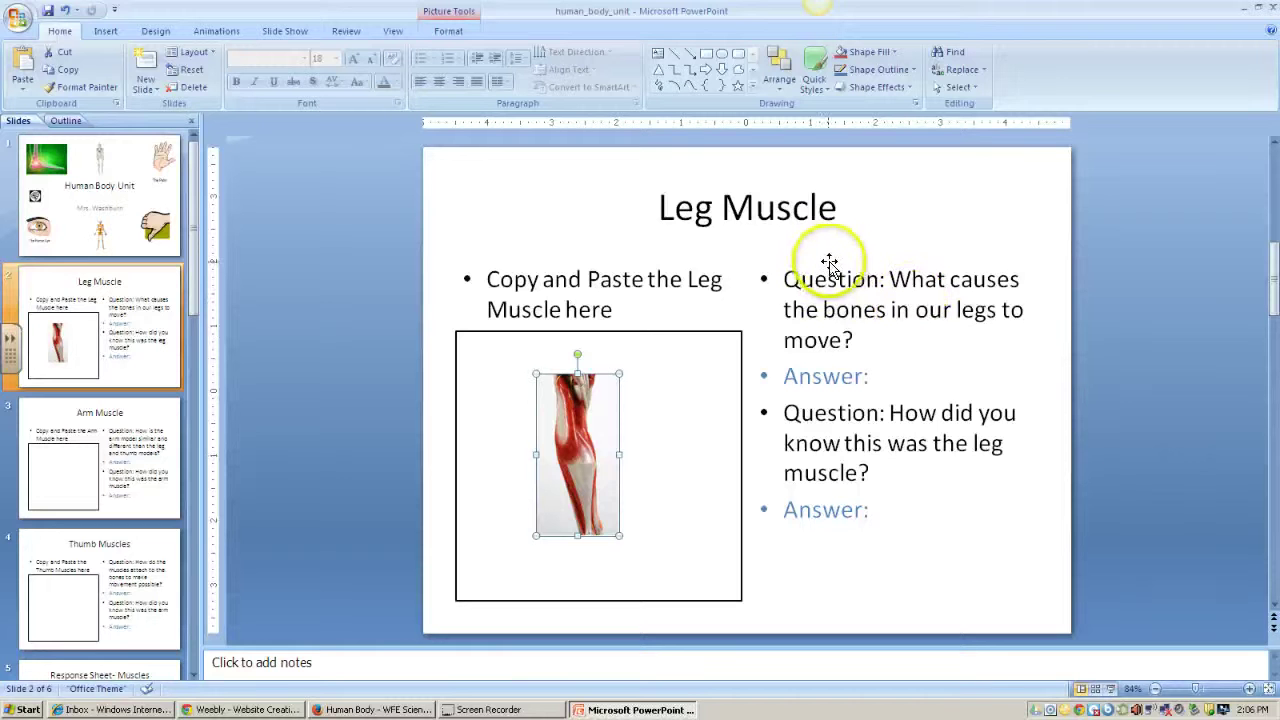
left_click(876, 376)
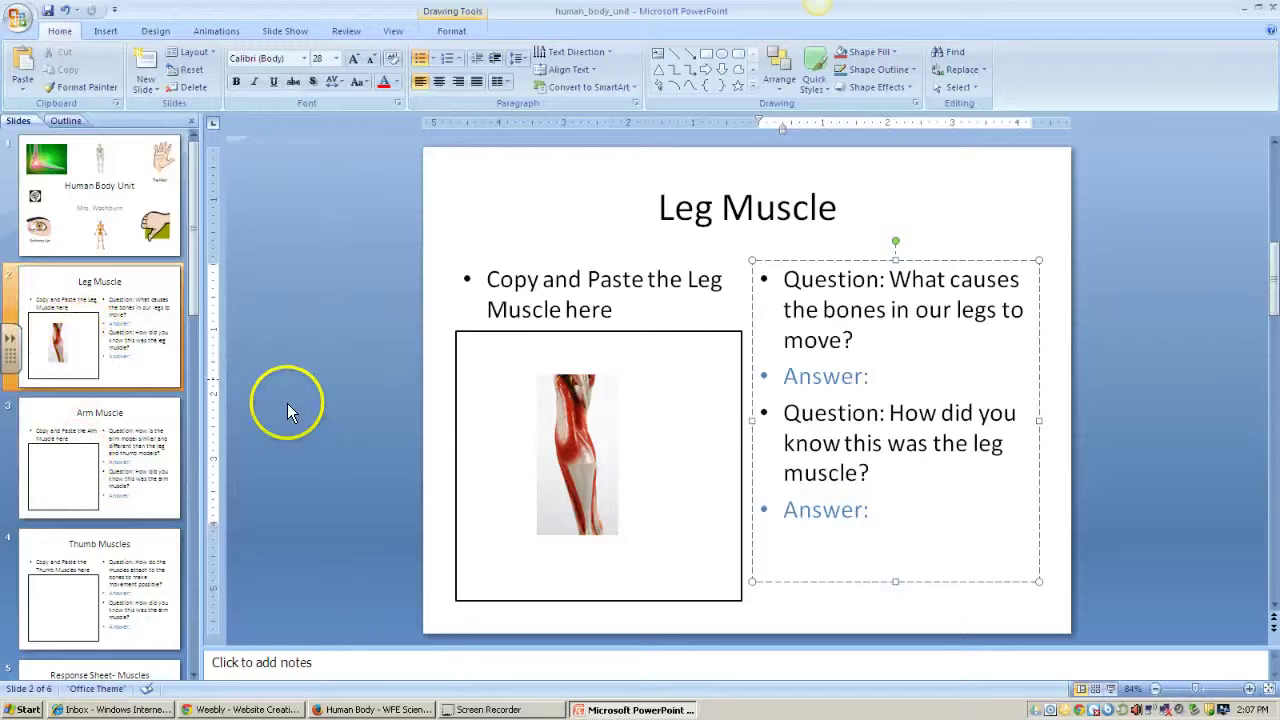
Review slides 3–6 (Arm Muscle, Thumb Muscles, both Response Sheet- Muscles), ending in slide 6's Answer text.
left_click(113, 470)
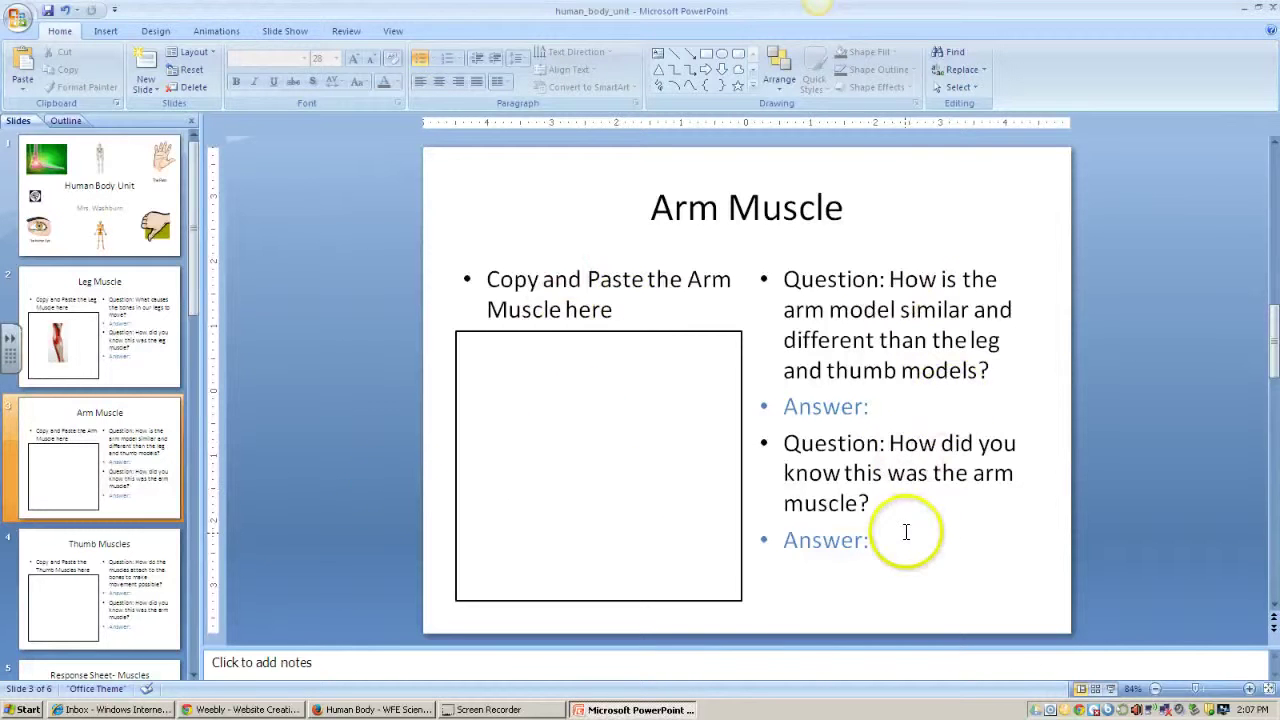
left_click(108, 596)
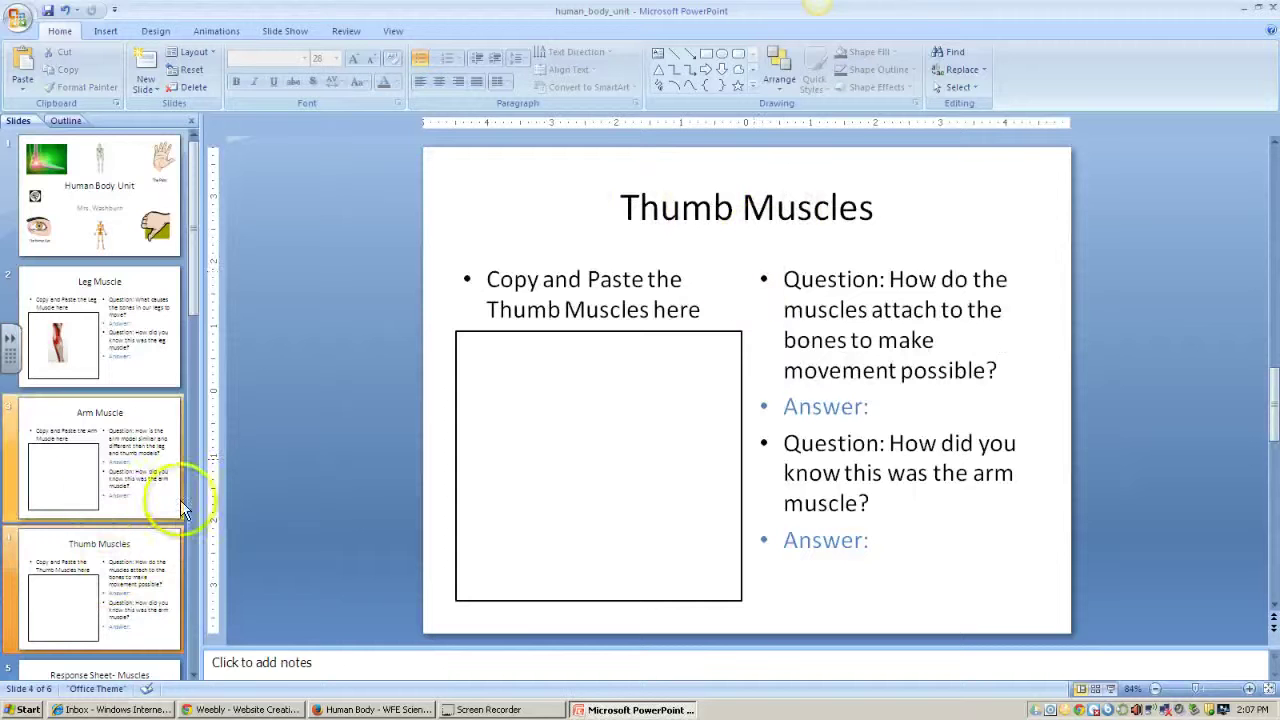
scroll(109, 513, "down", 1)
left_click(100, 561)
left_click(376, 378)
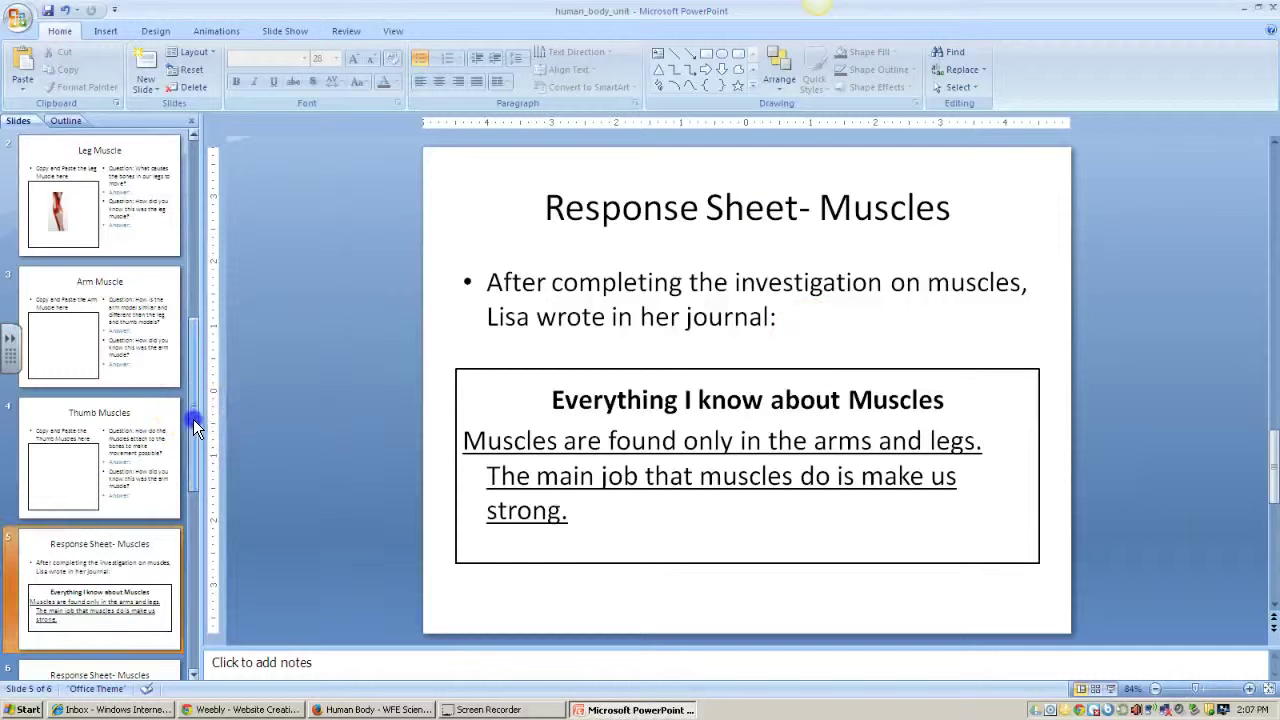
left_click(196, 505)
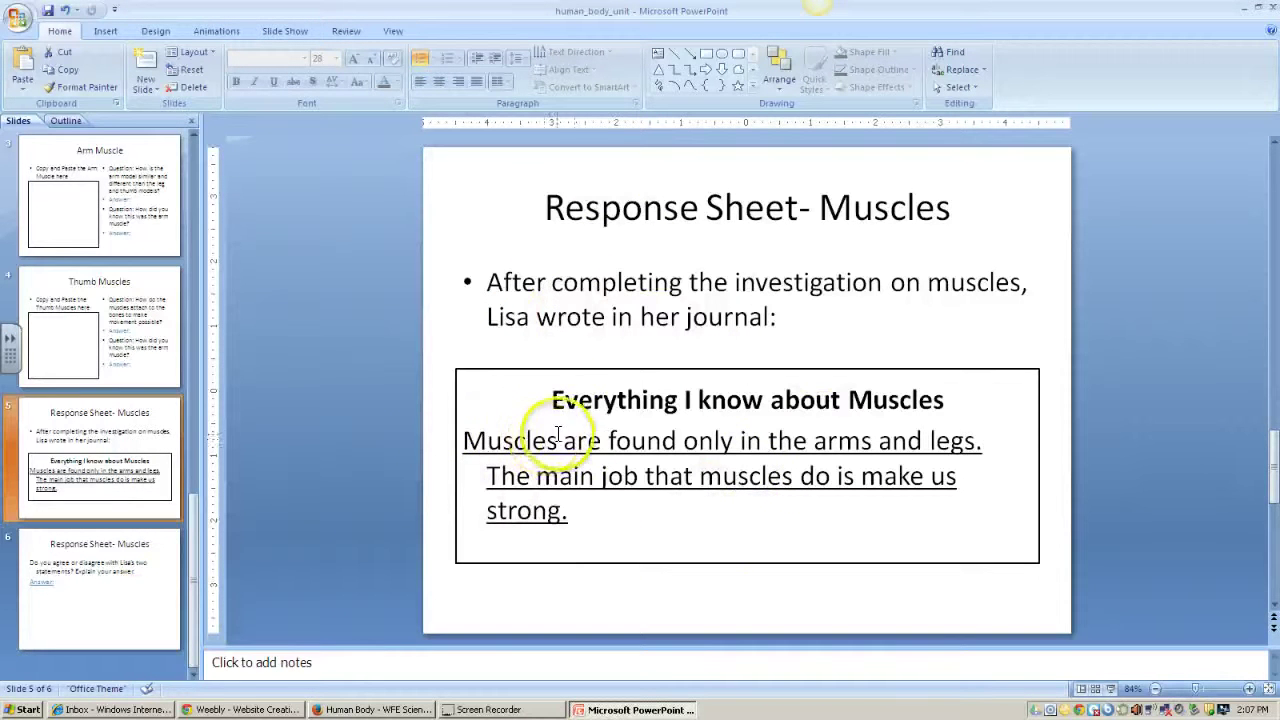
left_click(97, 607)
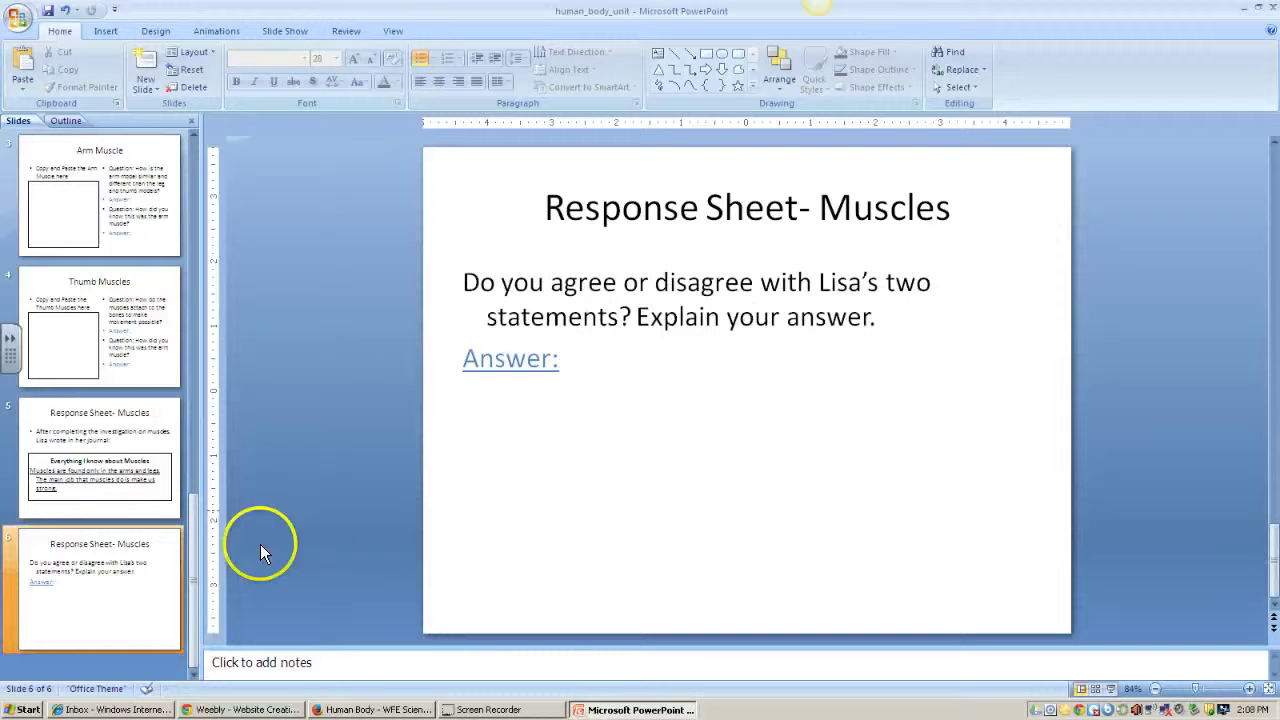
left_click(604, 369)
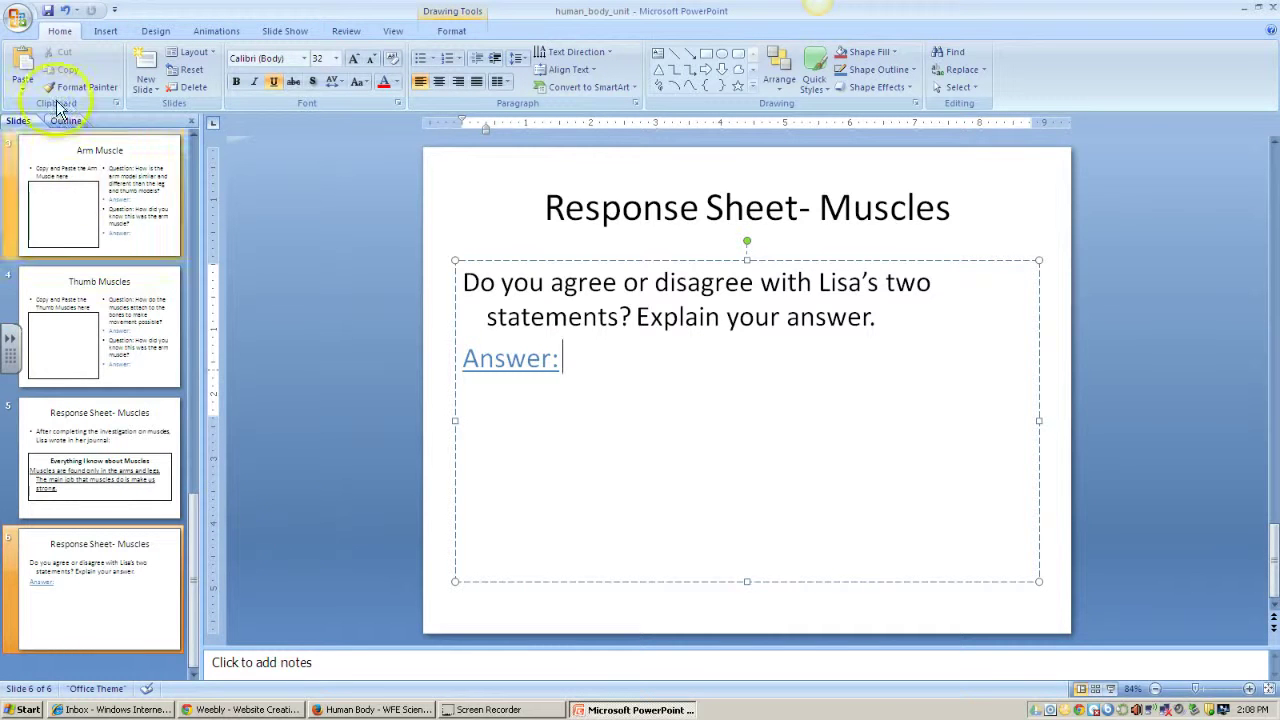
Bring up the Save As dialog from the Office button menu.
left_click(17, 20)
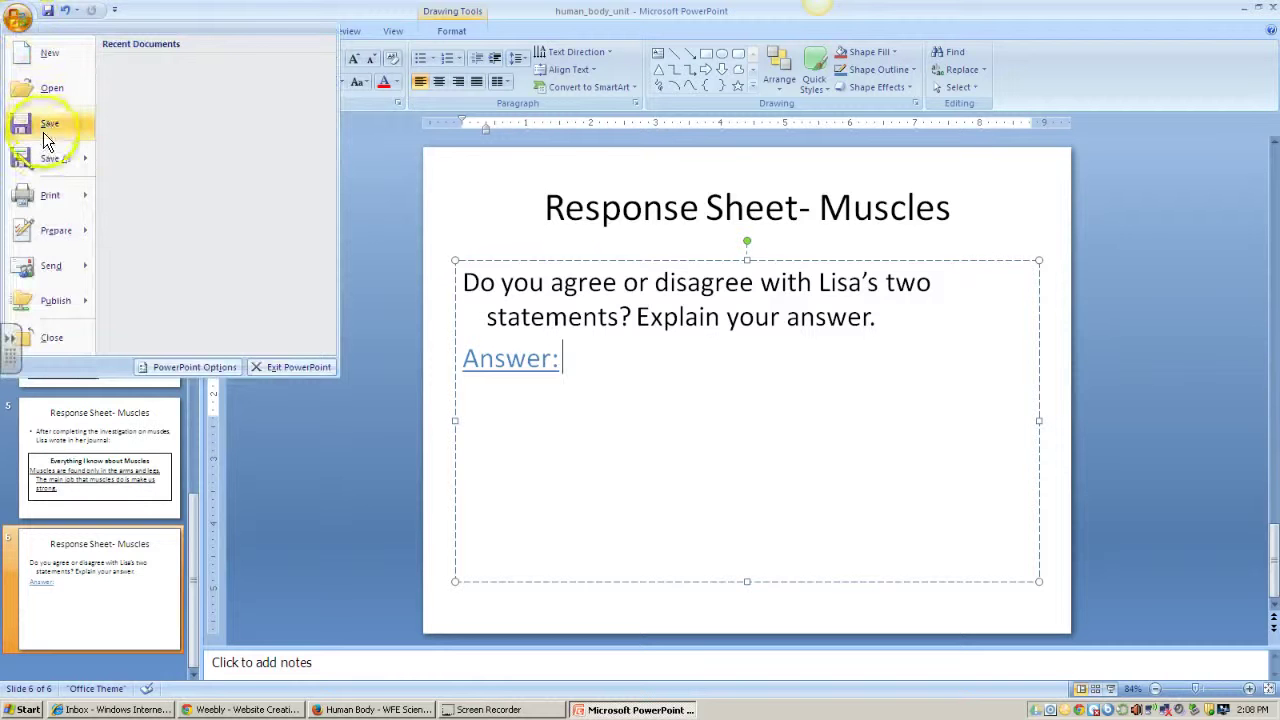
mouse_move(44, 154)
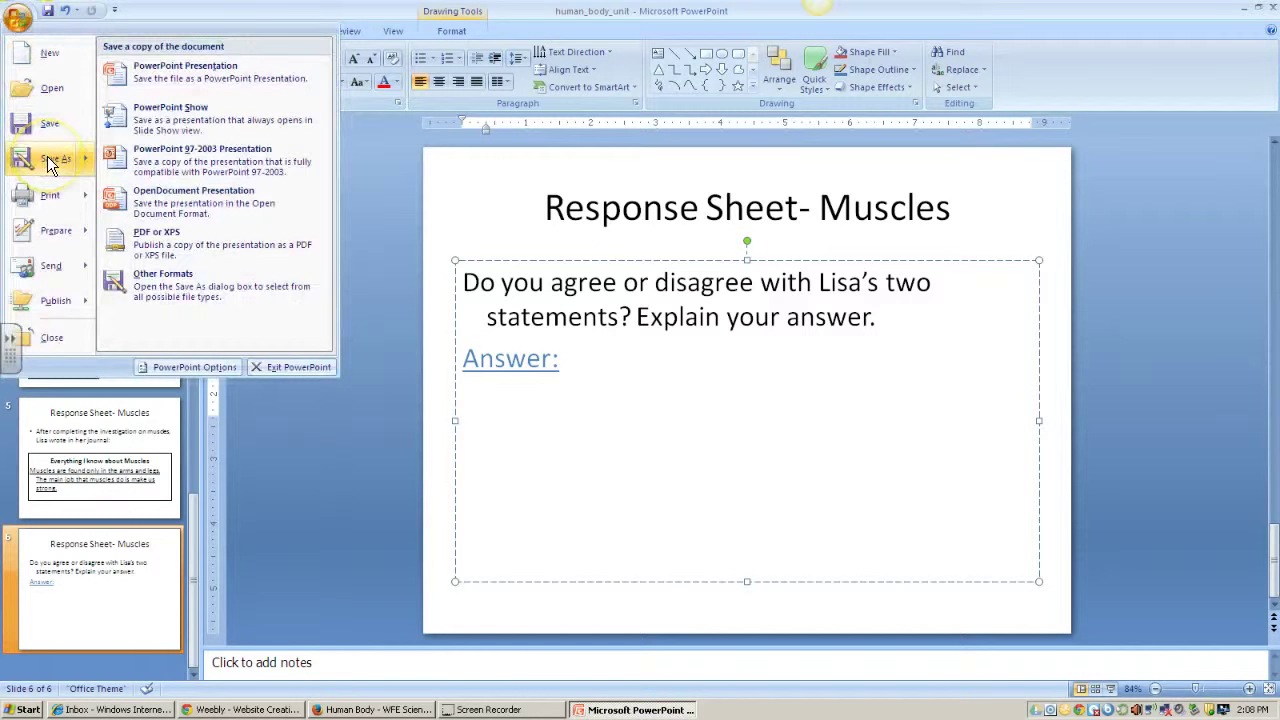
left_click(47, 156)
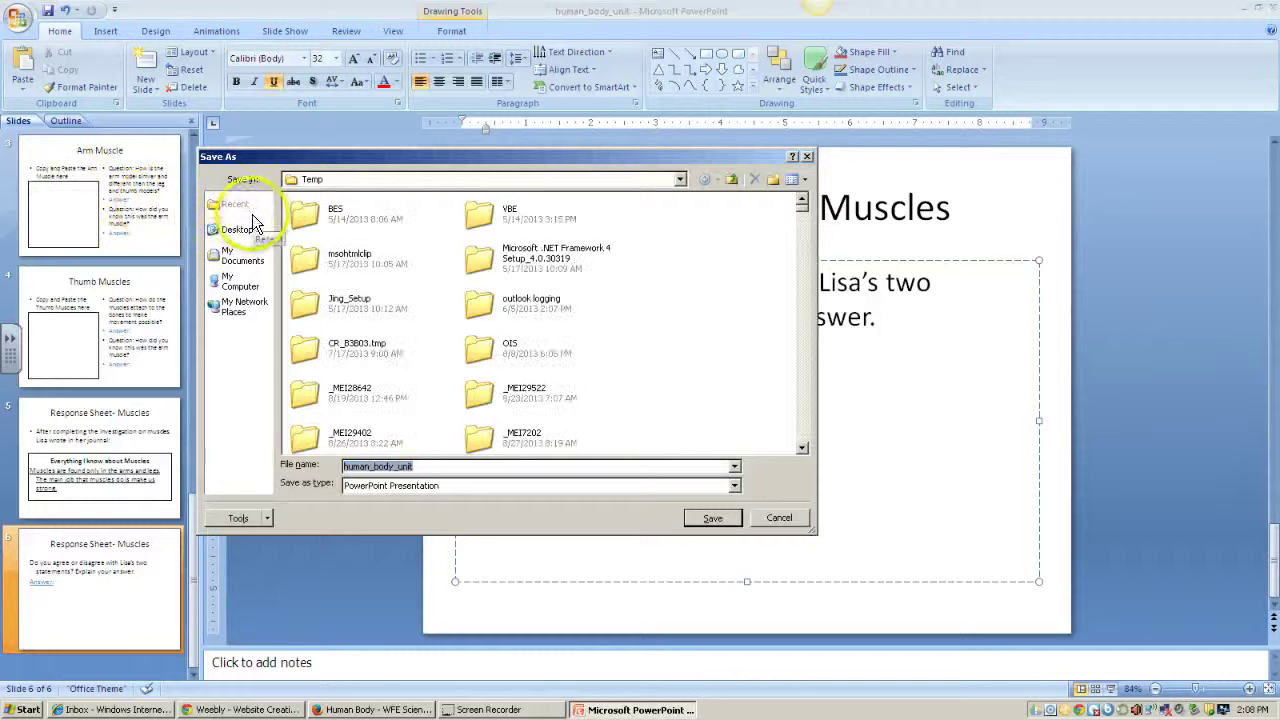
Save the presentation as human_body_unit in the H:\3rd Grade folder.
left_click(683, 179)
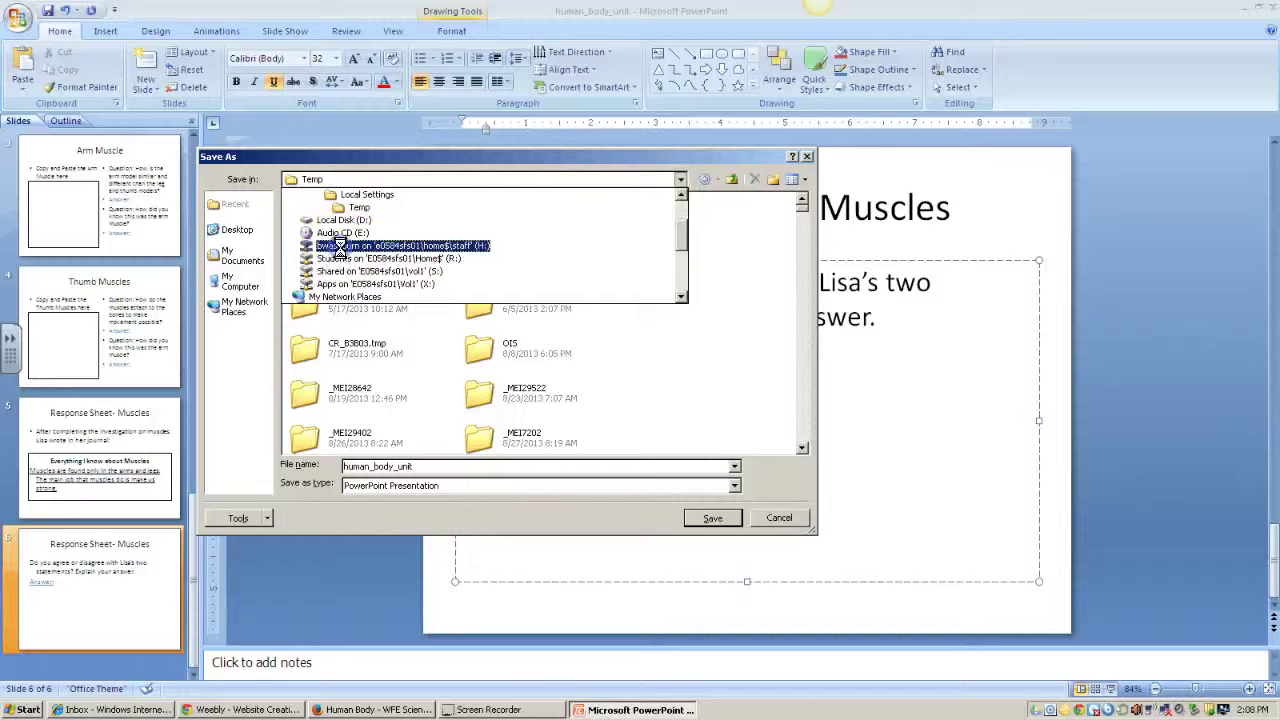
left_click(341, 247)
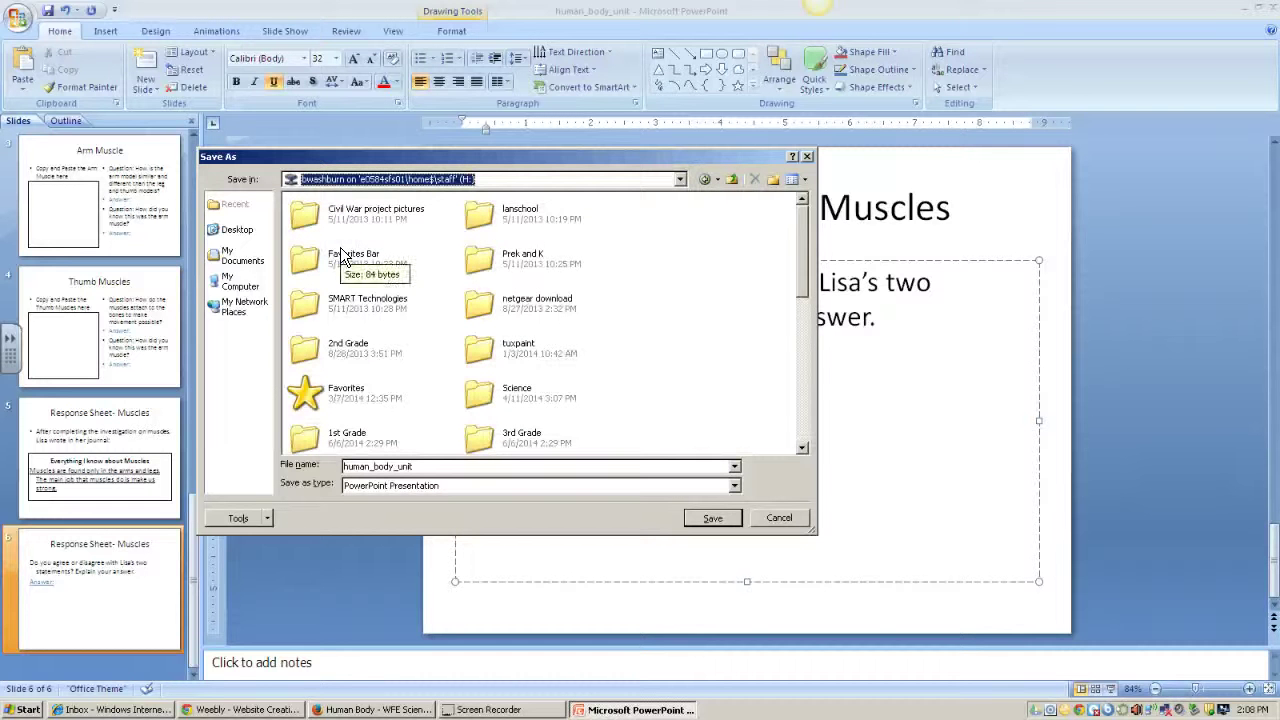
left_click(499, 447)
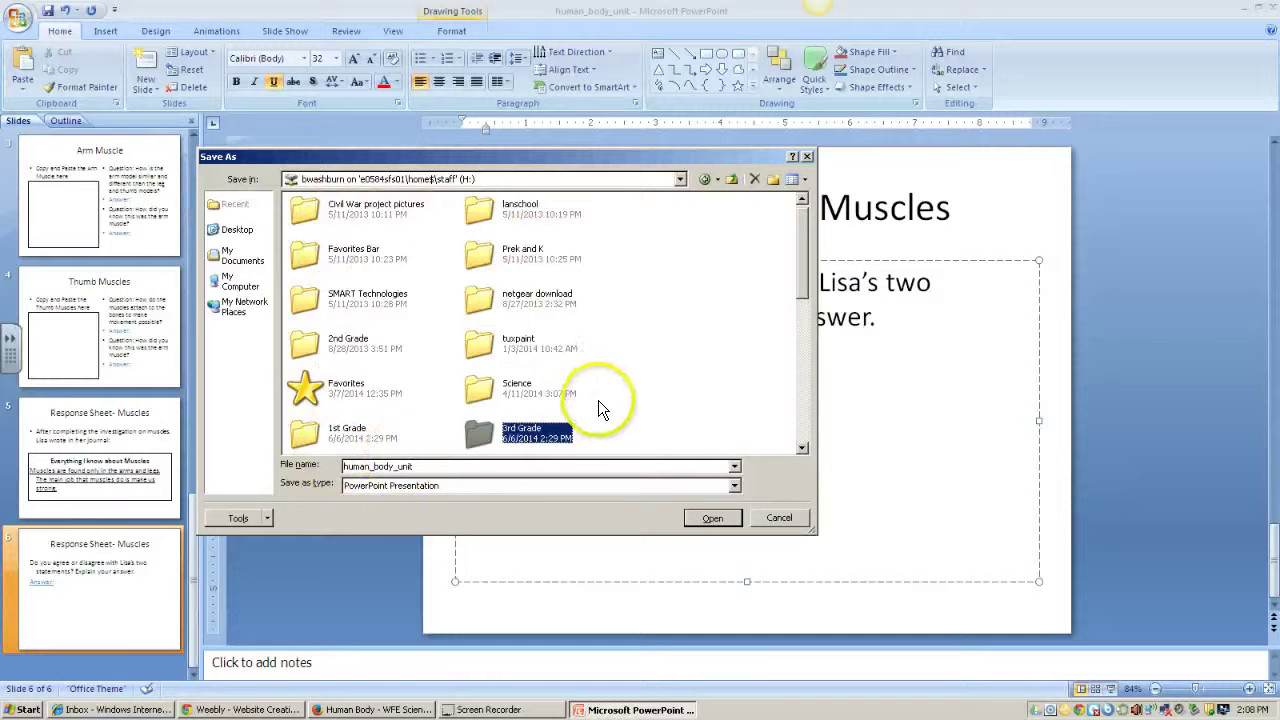
double_click(540, 435)
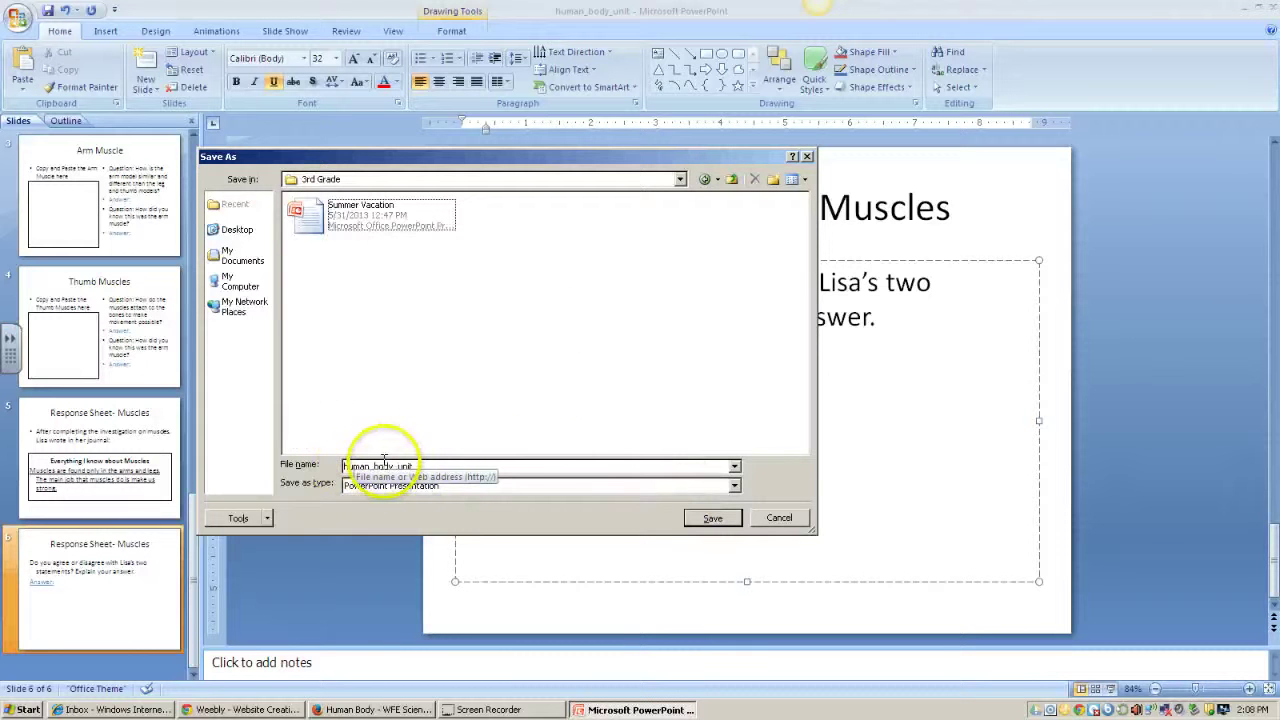
left_click(712, 518)
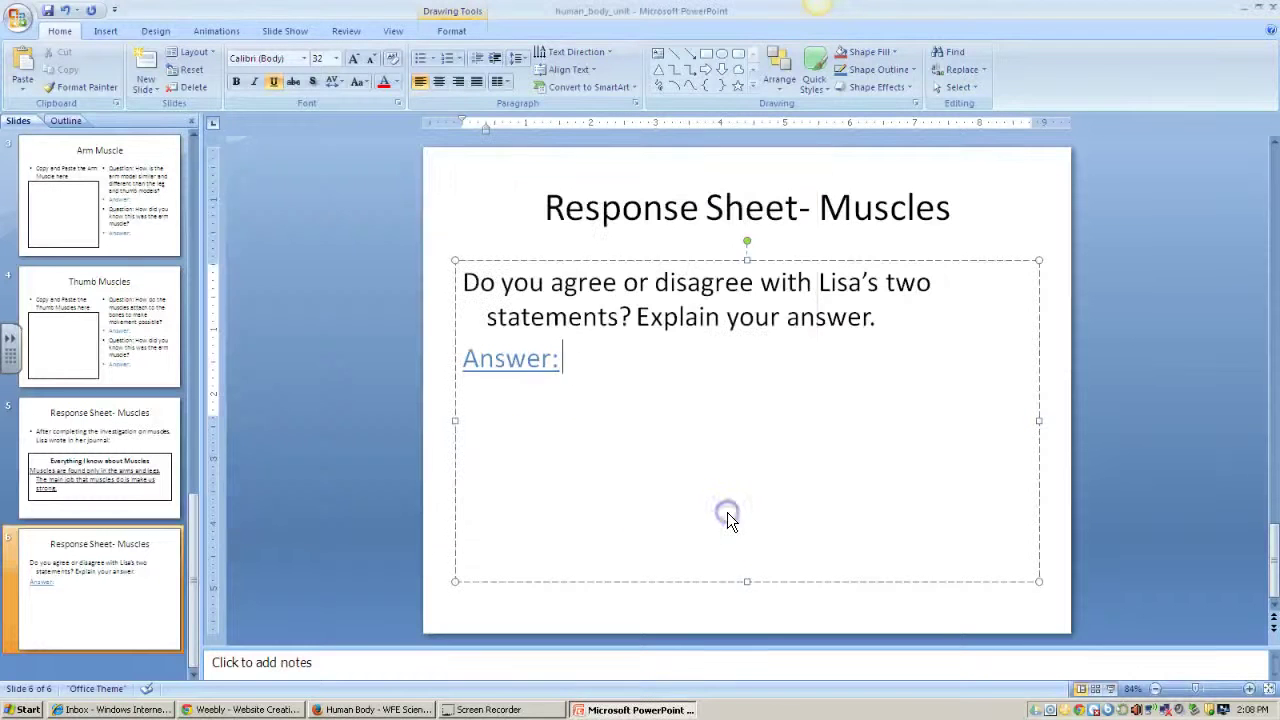
Minimize PowerPoint and Firefox and open My Computer from the desktop.
left_click(1243, 8)
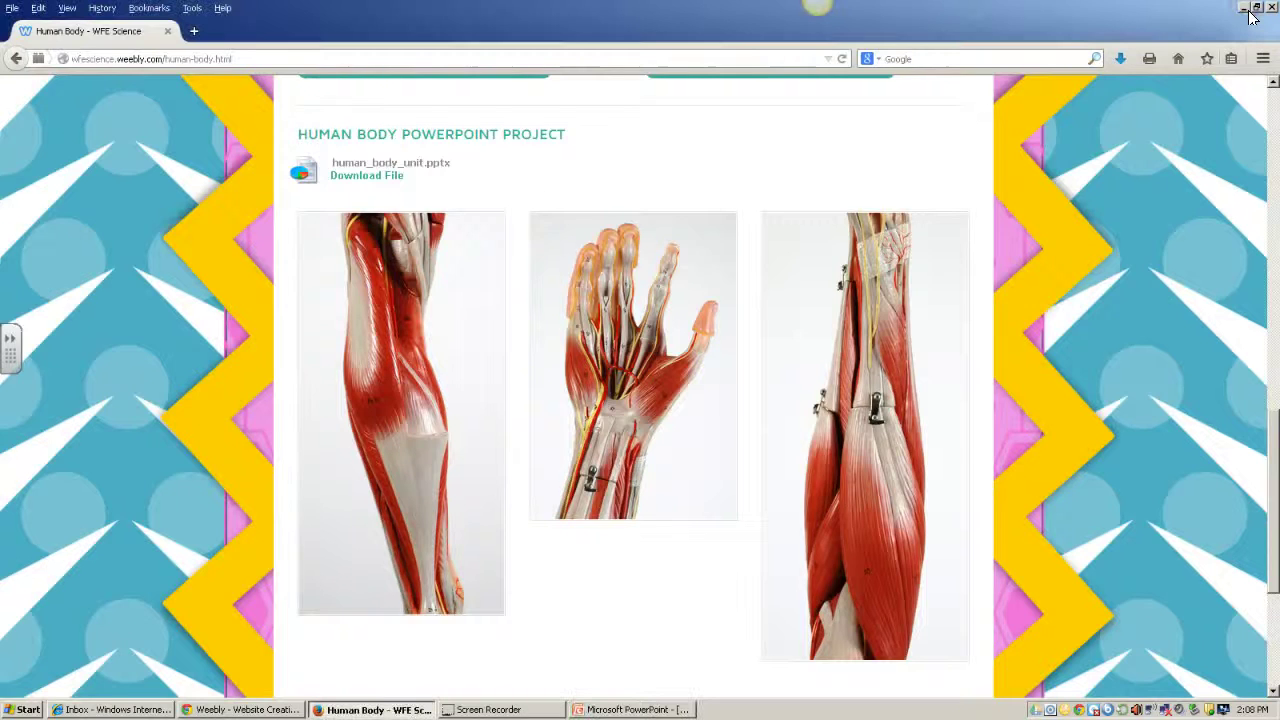
left_click(1243, 7)
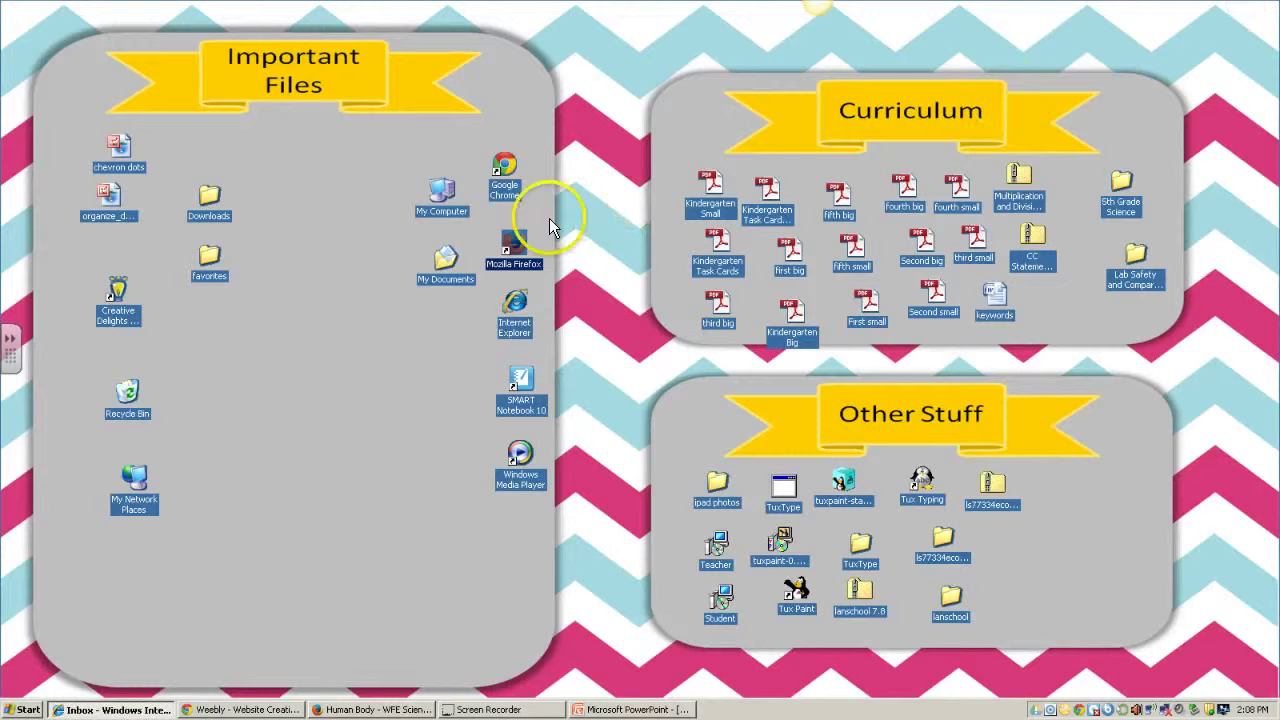
double_click(440, 195)
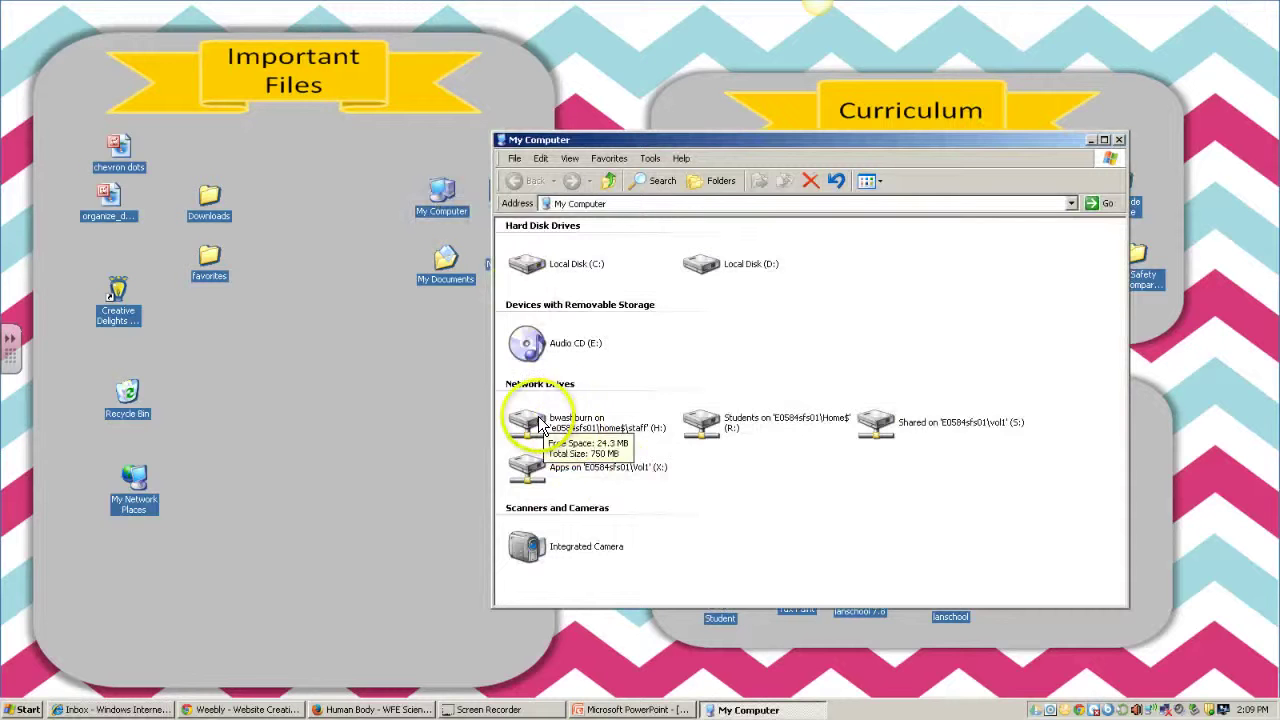
Browse to H:\3rd Grade and select the saved human_body_unit file (228 KB).
double_click(540, 420)
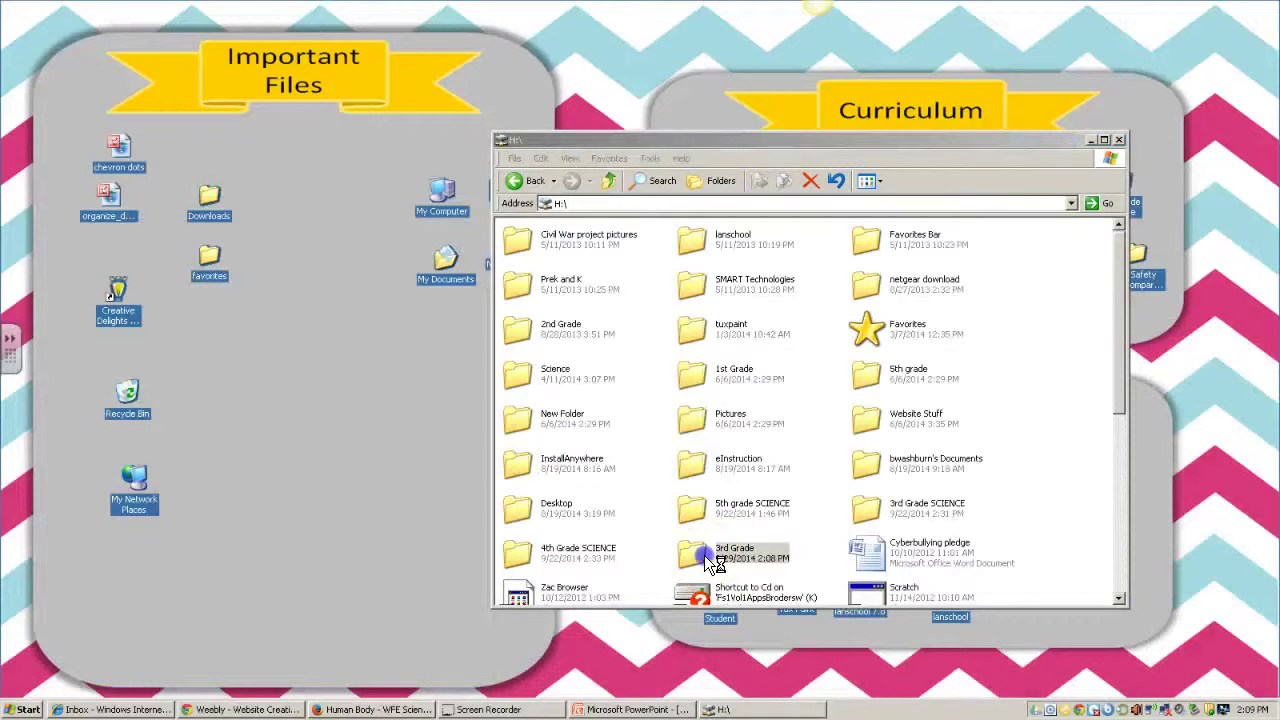
double_click(705, 557)
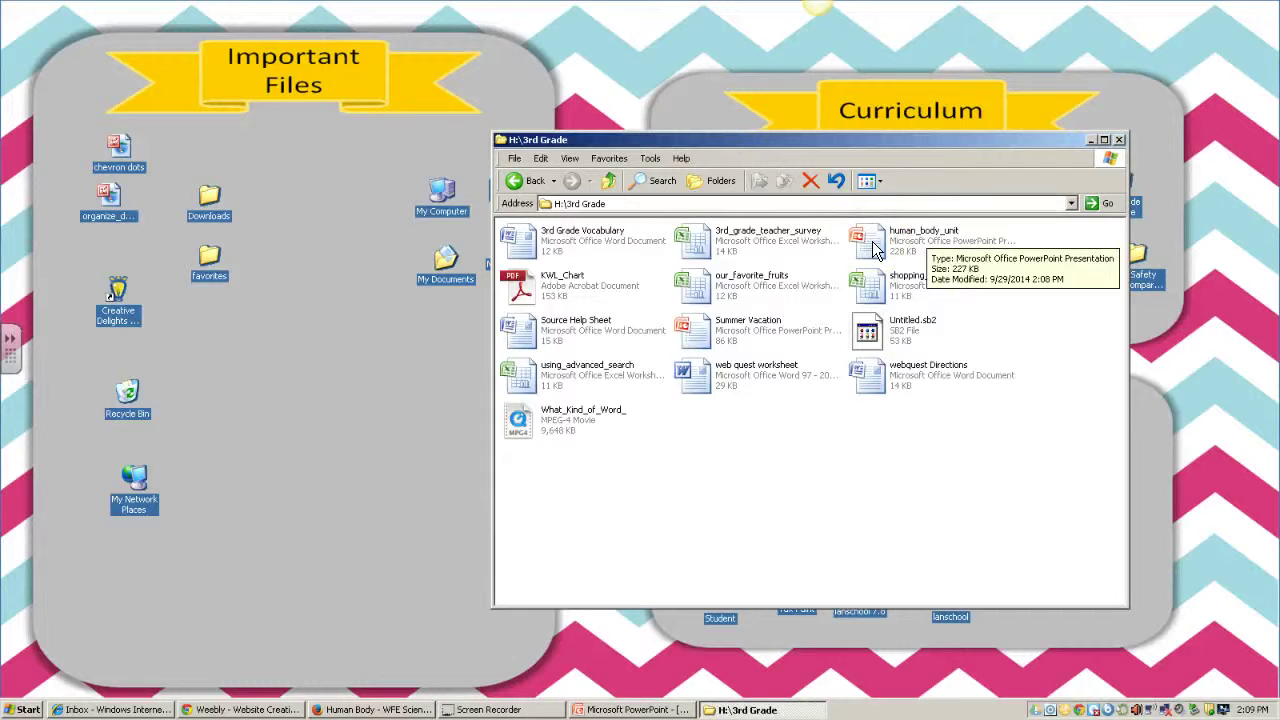
left_click(873, 248)
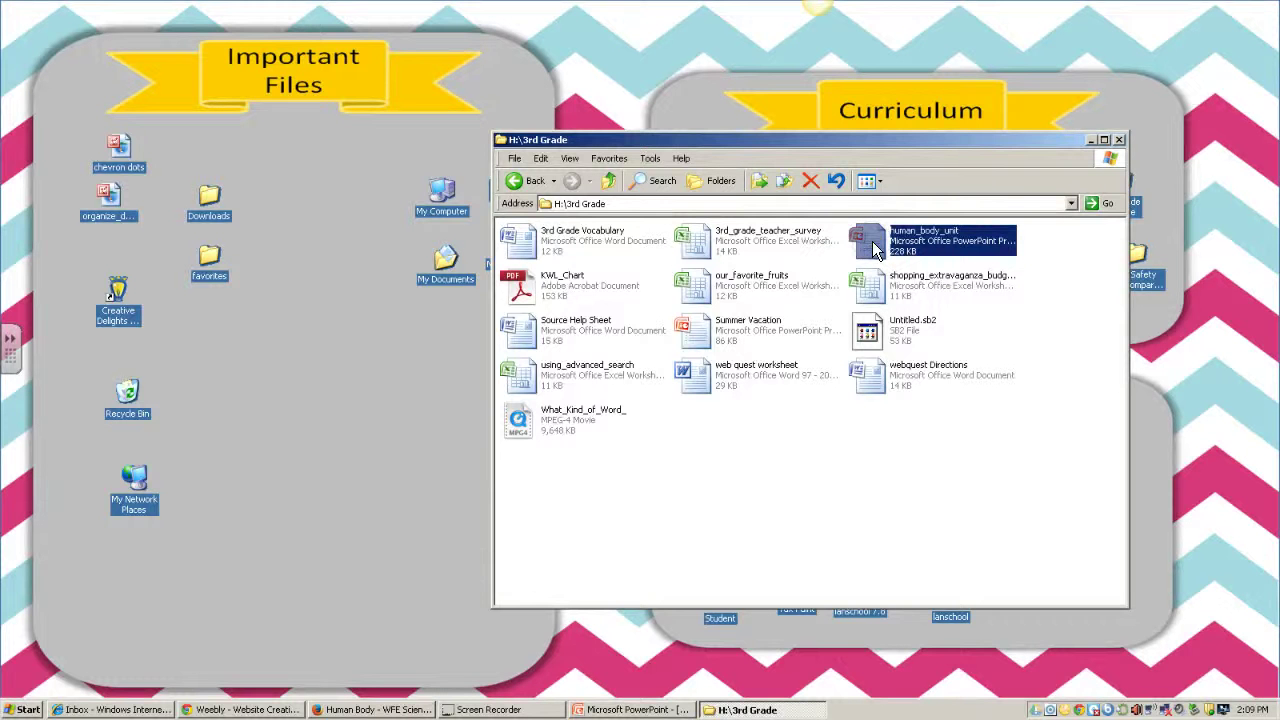